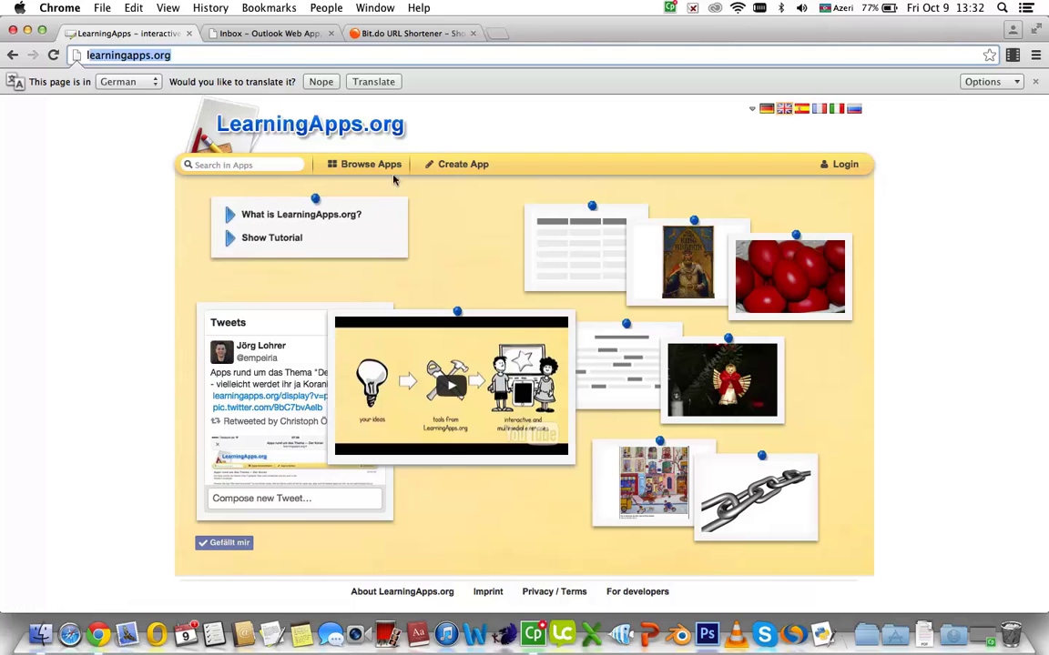
Open the Create App page with its gallery of template categories
{"action": "left_click", "coordinate": [462, 172]}
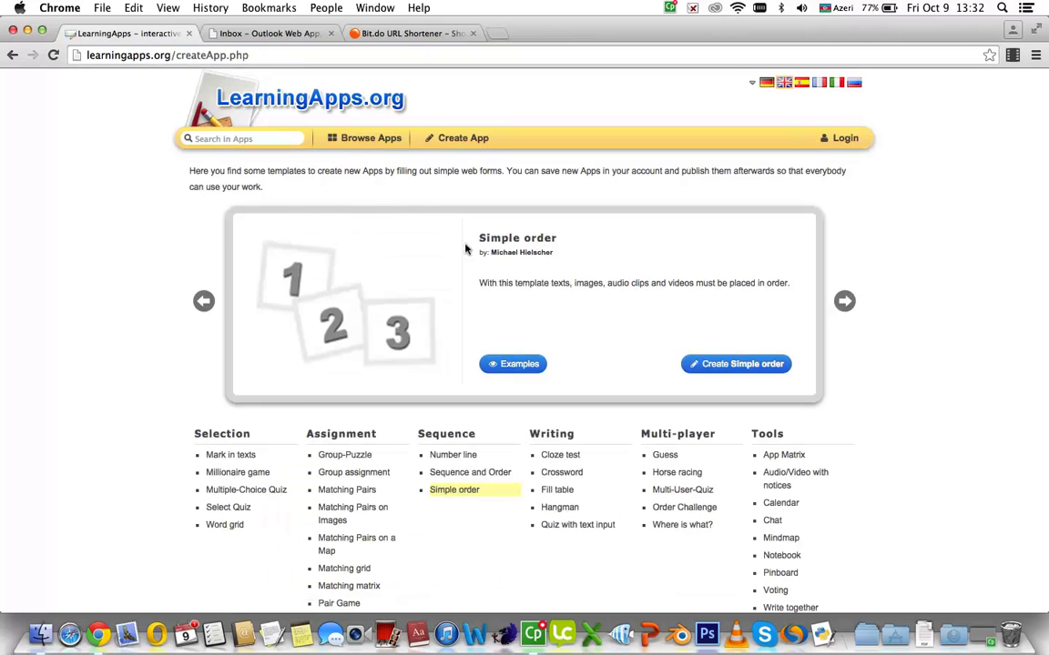
Pick the Mark in texts template under Selection and start a new app from it
{"action": "scroll", "coordinate": [307, 399], "scroll_direction": "down", "scroll_amount": 2}
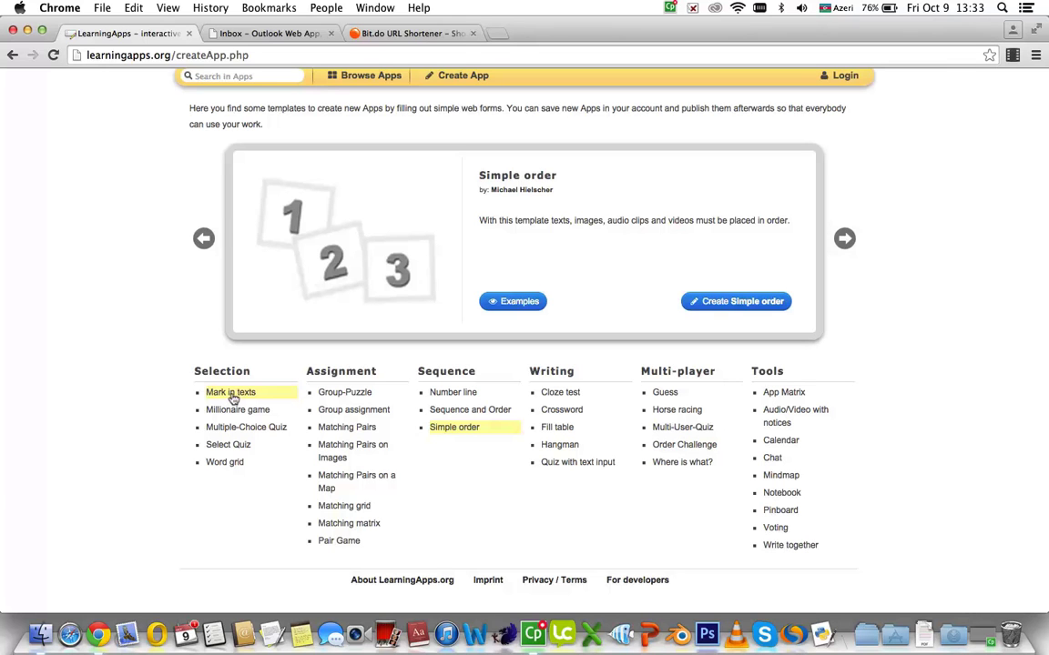
{"action": "left_click", "coordinate": [226, 399]}
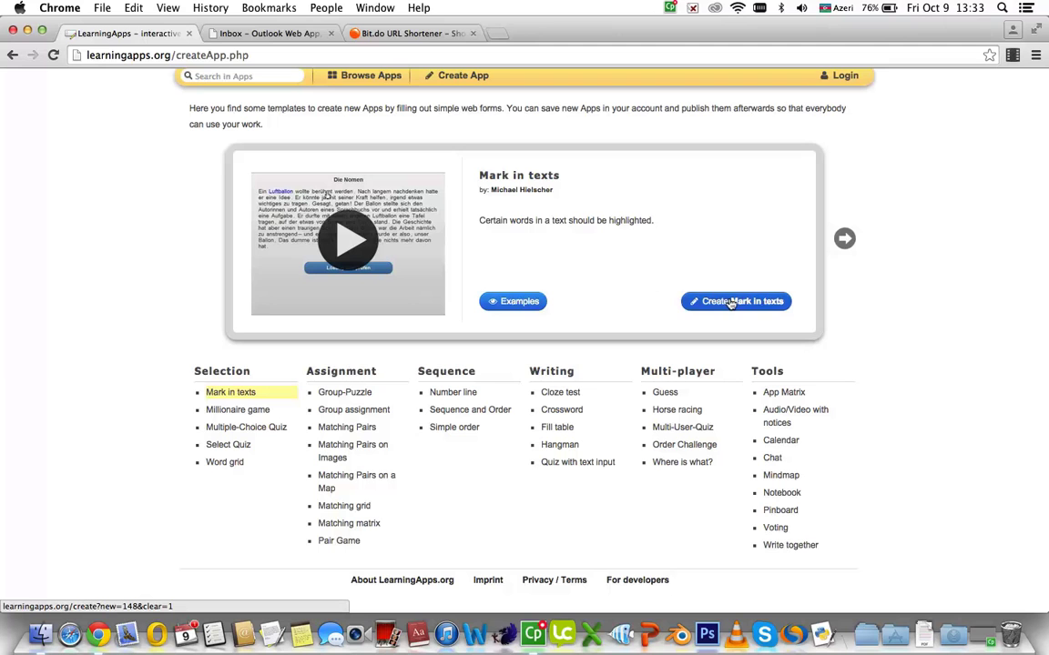
{"action": "left_click", "coordinate": [731, 304]}
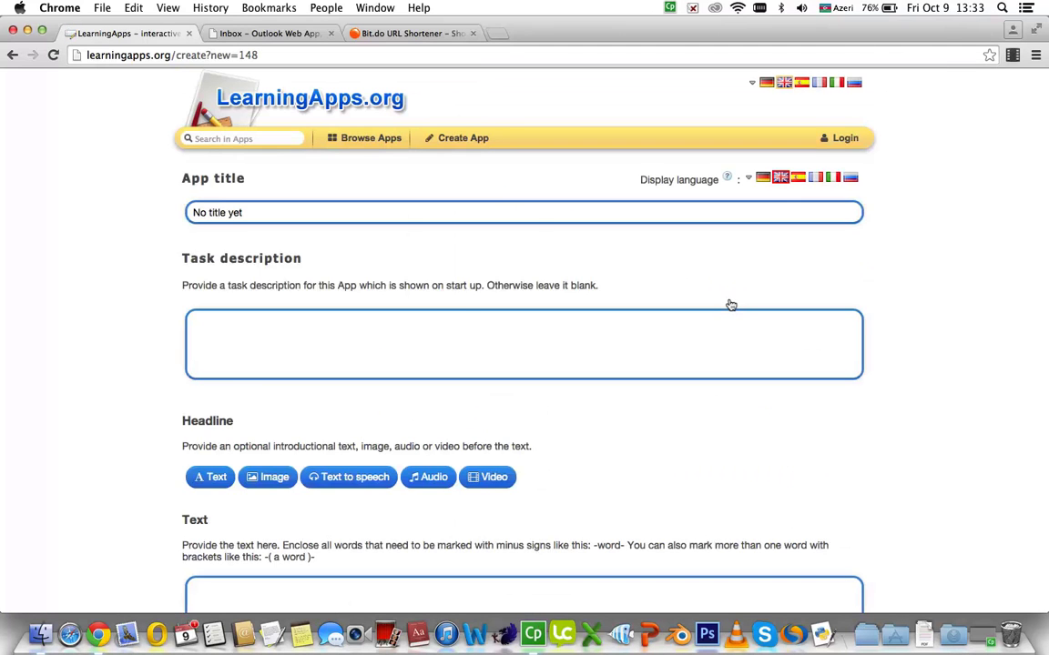
Replace the 'No title yet' placeholder with the app title 'Dovşanın nağılı'
{"action": "left_click_drag", "start_coordinate": [180, 178], "coordinate": [164, 201]}
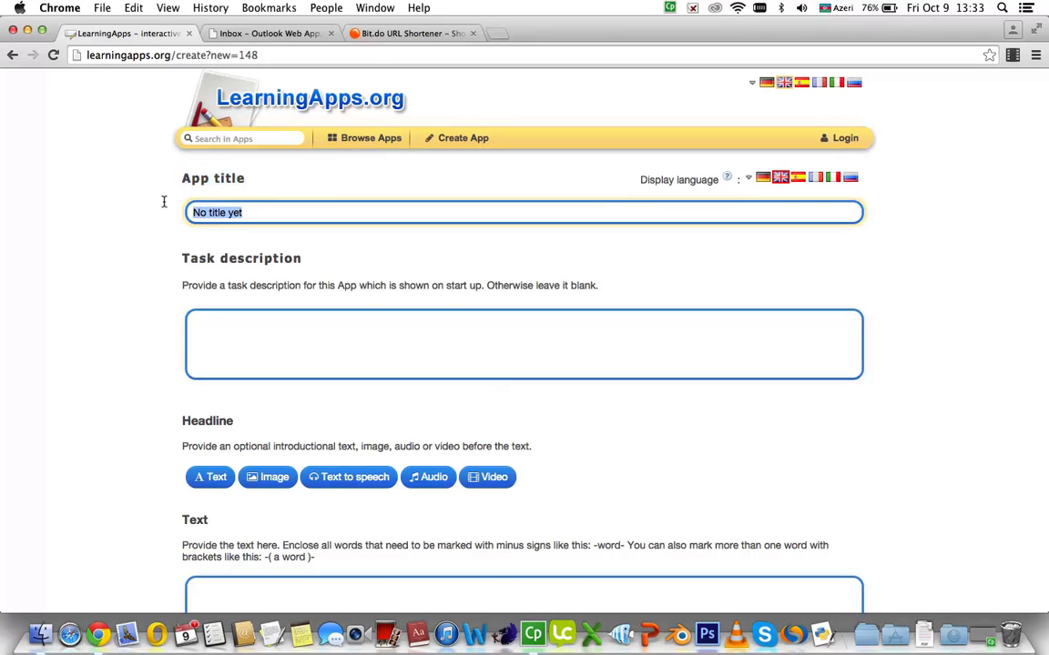
{"action": "key", "text": "BackSpace"}
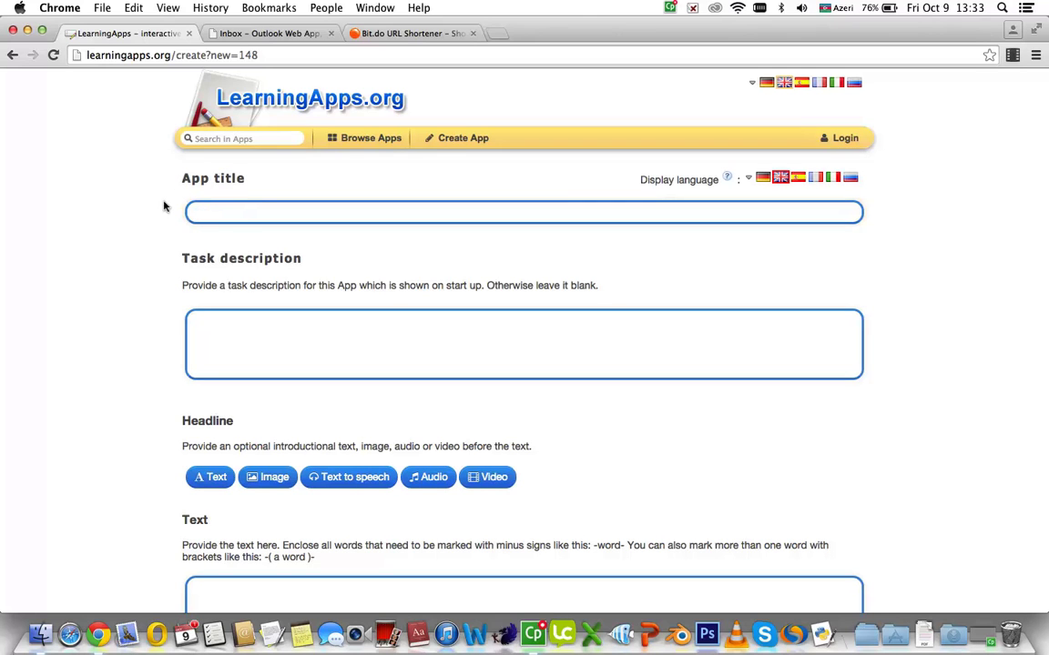
{"action": "type", "text": "Dovşanın nağılı"}
Set the task description to 'Verilmiş mətndə əlamət bildirən sözləri seçin'
{"action": "left_click", "coordinate": [210, 328]}
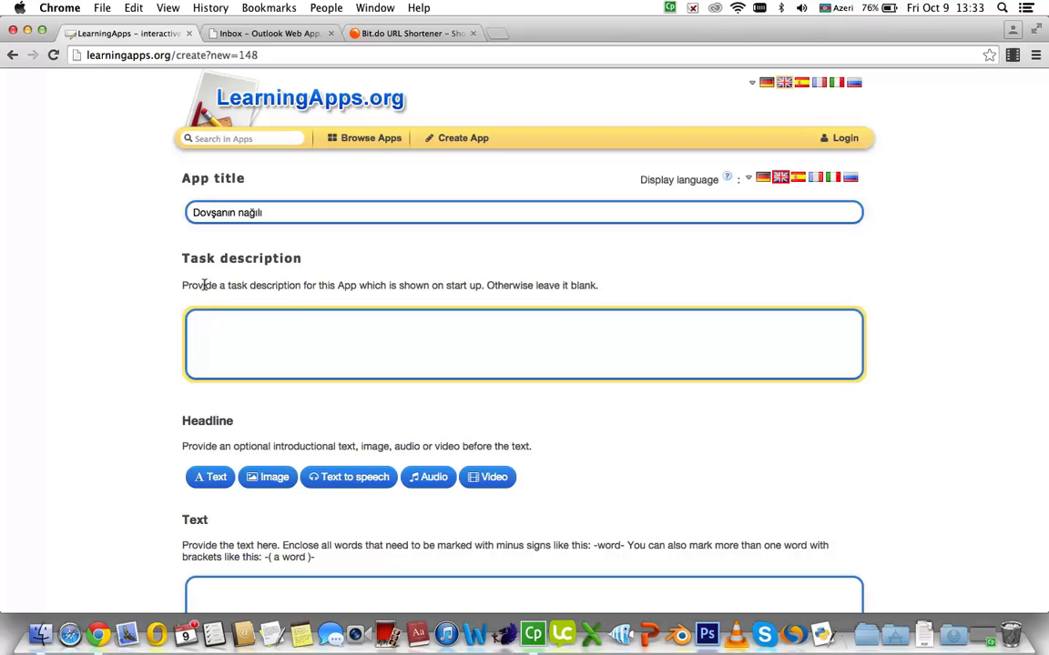
{"action": "left_click_drag", "start_coordinate": [185, 257], "coordinate": [291, 280]}
{"action": "left_click", "coordinate": [239, 329]}
{"action": "type", "text": "Verilmiş mətndə əlamət bildirən sözleri seçin"}
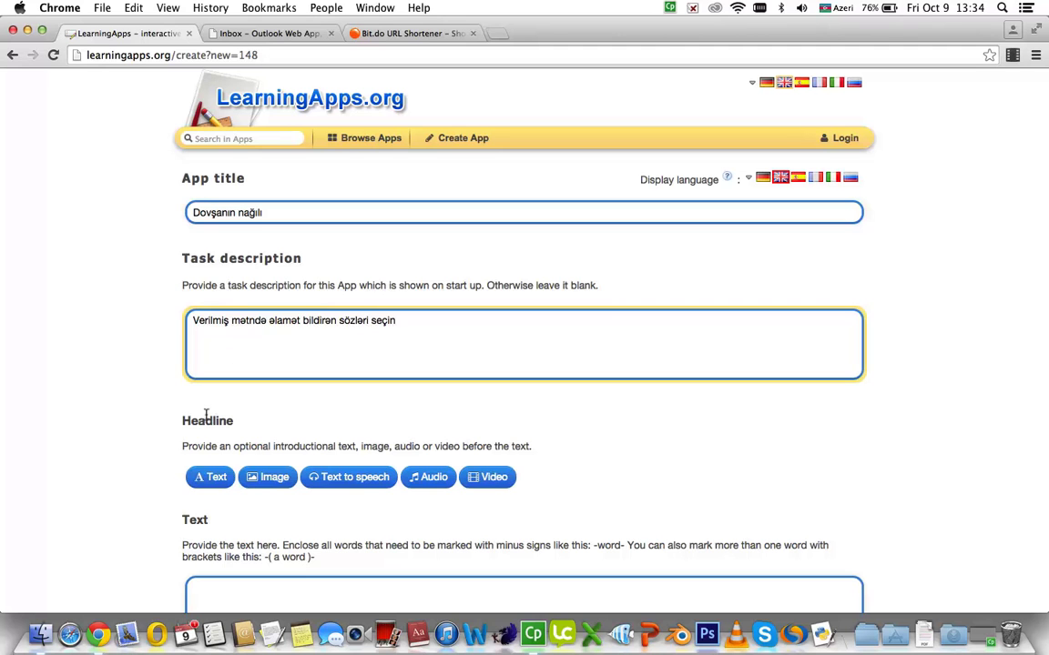
{"action": "scroll", "coordinate": [207, 230], "scroll_direction": "down", "scroll_amount": 5}
Add a text headline reading 'Dovşanın nağılı' before the story
{"action": "left_click", "coordinate": [207, 230]}
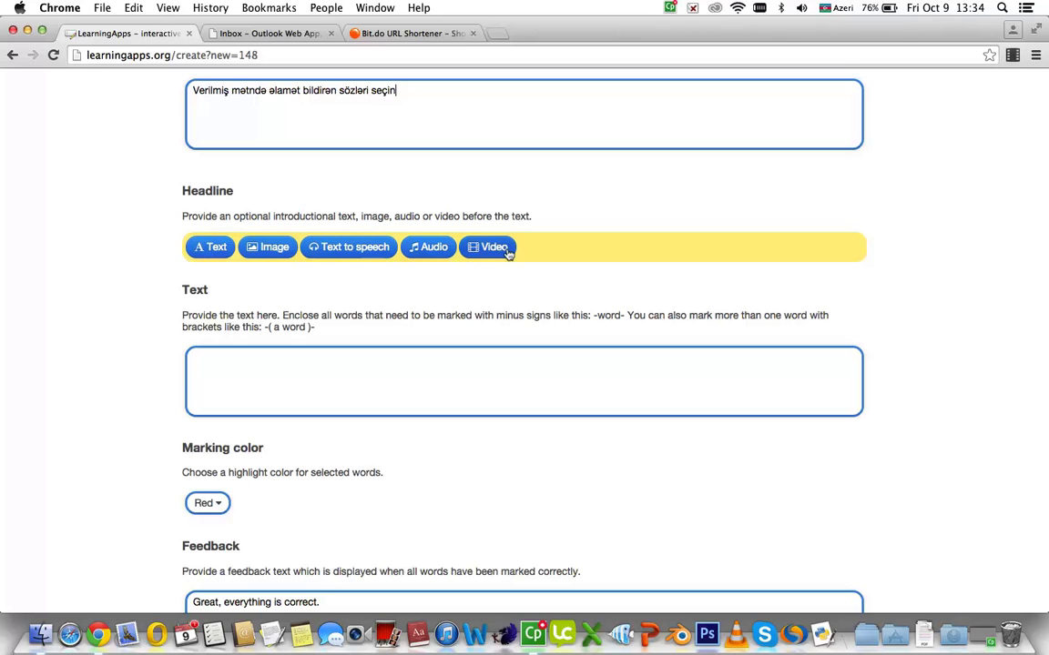
{"action": "left_click", "coordinate": [210, 252]}
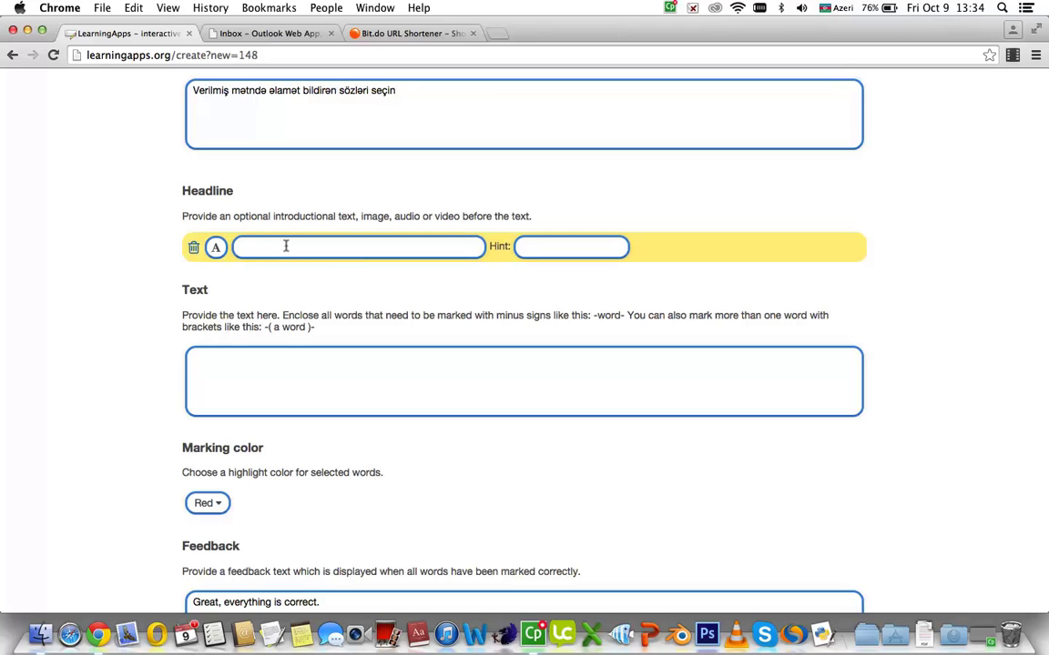
{"action": "type", "text": "D"}
{"action": "type", "text": "ovşa"}
{"action": "type", "text": "nın"}
{"action": "type", "text": " bağlı"}
Place the caret in the story box and select the multi-word marking example in the instructions
{"action": "left_click", "coordinate": [273, 358]}
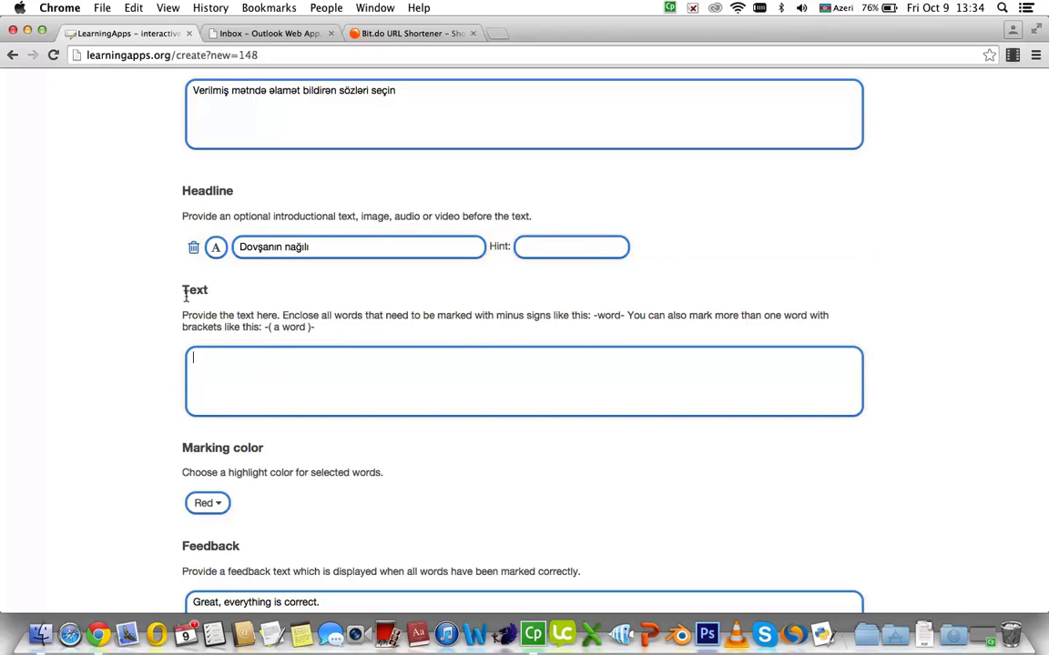
{"action": "left_click", "coordinate": [206, 363]}
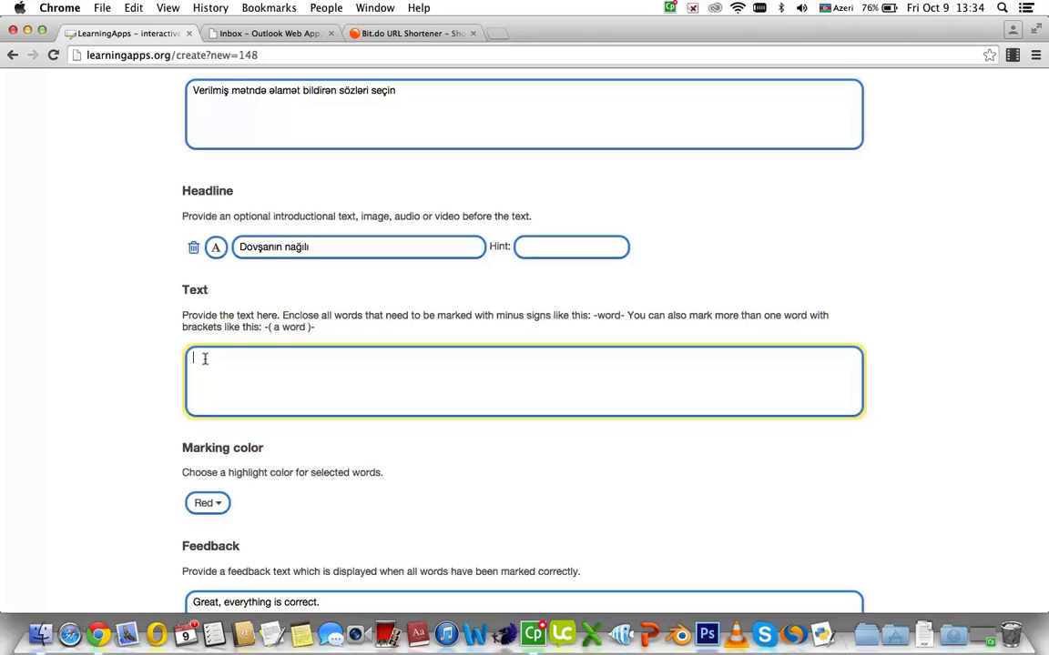
{"action": "left_click_drag", "start_coordinate": [263, 327], "coordinate": [317, 327]}
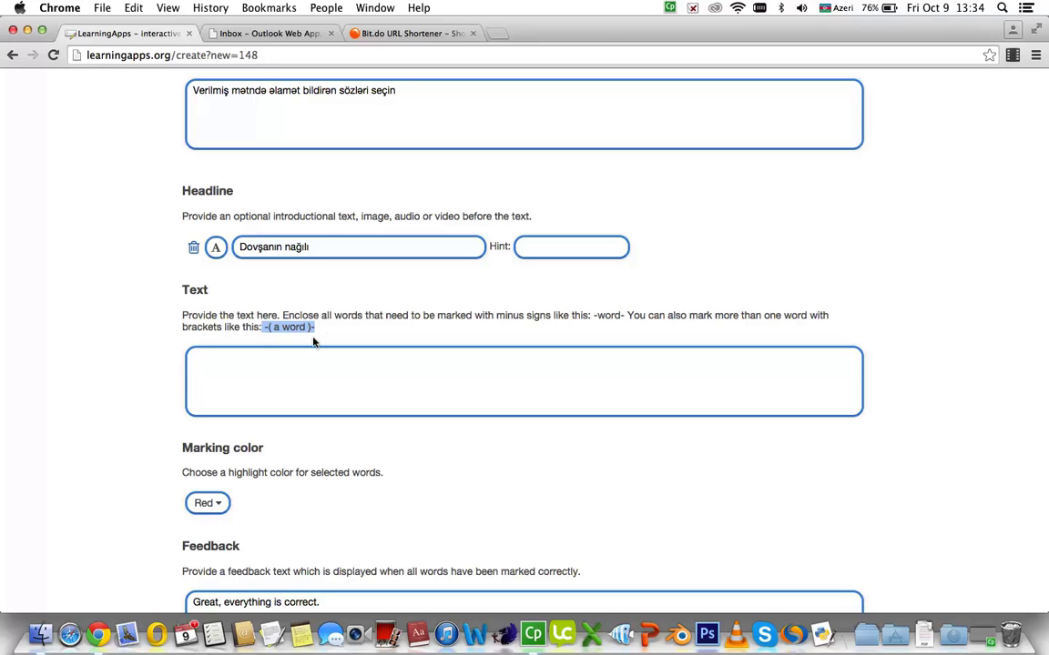
Paste the hare story, close the -nəzakətli- marker, and check the marked words -nəzakətli-, -böyük-, -zəhərli-
{"action": "left_click", "coordinate": [279, 358]}
{"action": "type", "text": "Meşədə -nəzakətli- bir dovşan yaşayırdı. Danişanda xoş gəlmisiniz, buyurun, zəhmət olmasa , təşəkkür edirəm kimi sözləri işlədirdi. Bir dəfə dovşan uzaqdan tülkünün gəldiyini gördü. O yaxınlıqdakı -böyük- mağarada gizlənmək istədi. O bilmirdi ki orada -zəhərli- ilan yaşayır."}
{"action": "left_click", "coordinate": [279, 357]}
{"action": "type", "text": "-"}
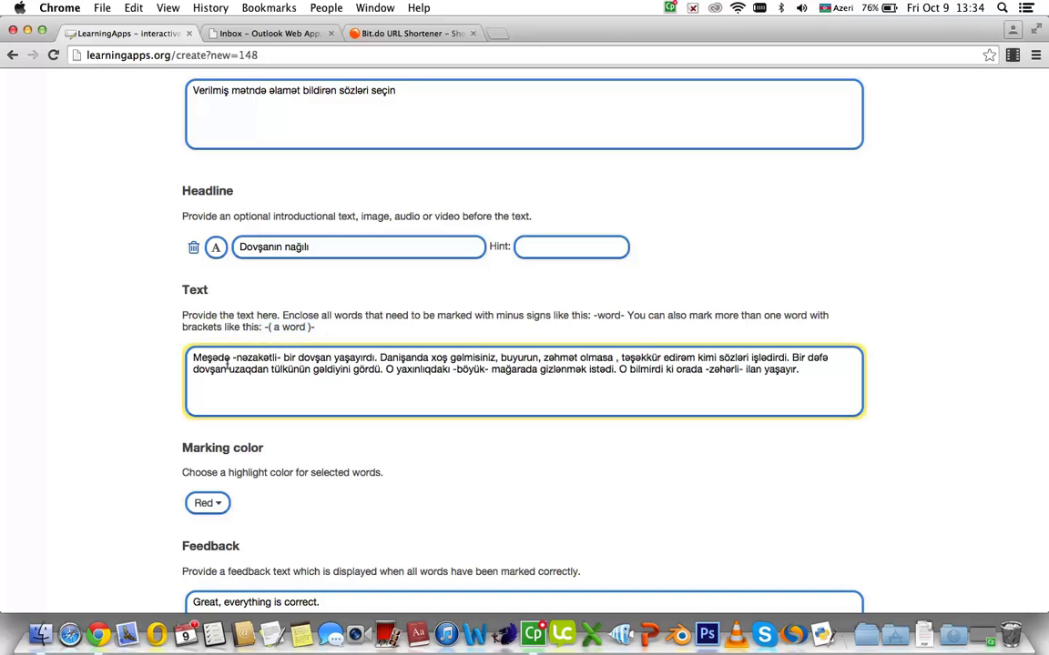
{"action": "left_click_drag", "start_coordinate": [232, 357], "coordinate": [281, 361]}
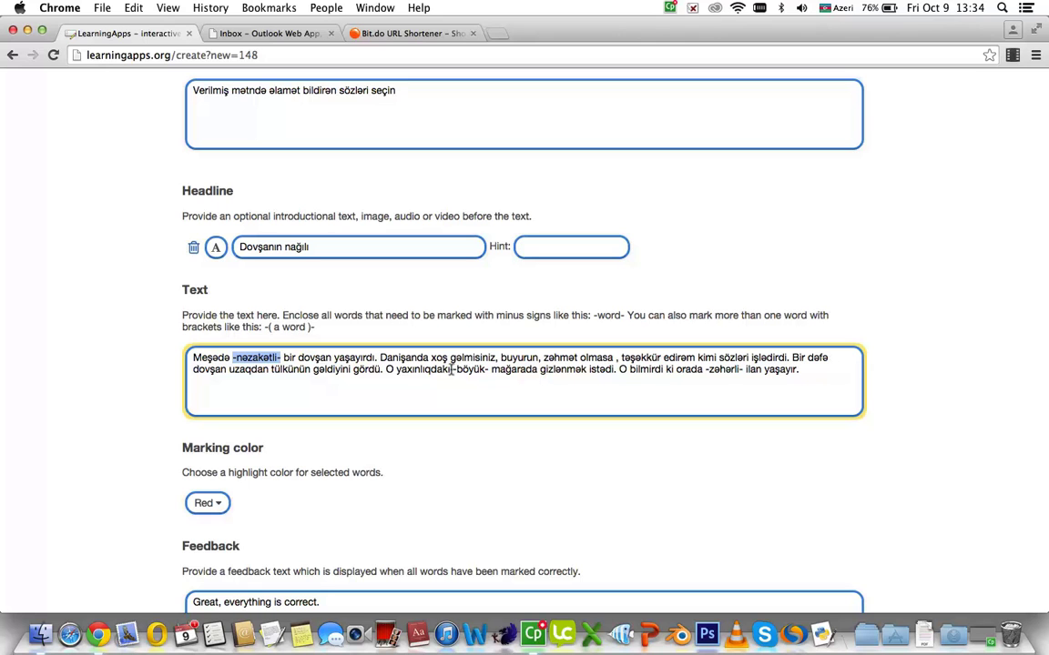
{"action": "left_click_drag", "start_coordinate": [453, 370], "coordinate": [489, 369]}
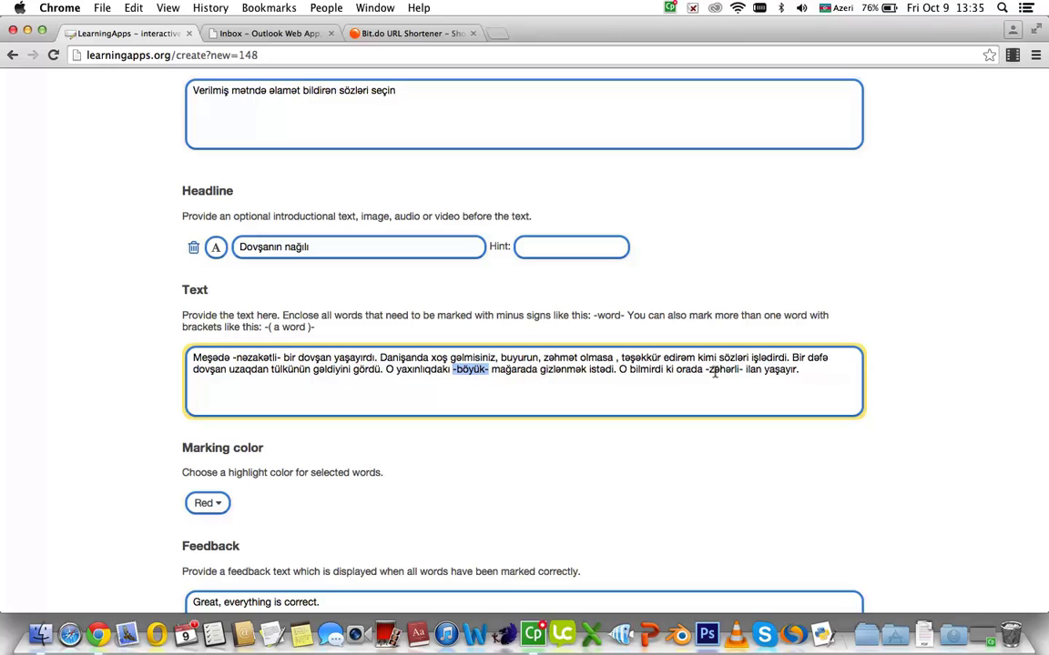
{"action": "left_click_drag", "start_coordinate": [705, 370], "coordinate": [744, 371]}
Set the marking colour to Green and select the default feedback sentence
{"action": "scroll", "coordinate": [301, 414], "scroll_direction": "down", "scroll_amount": 3}
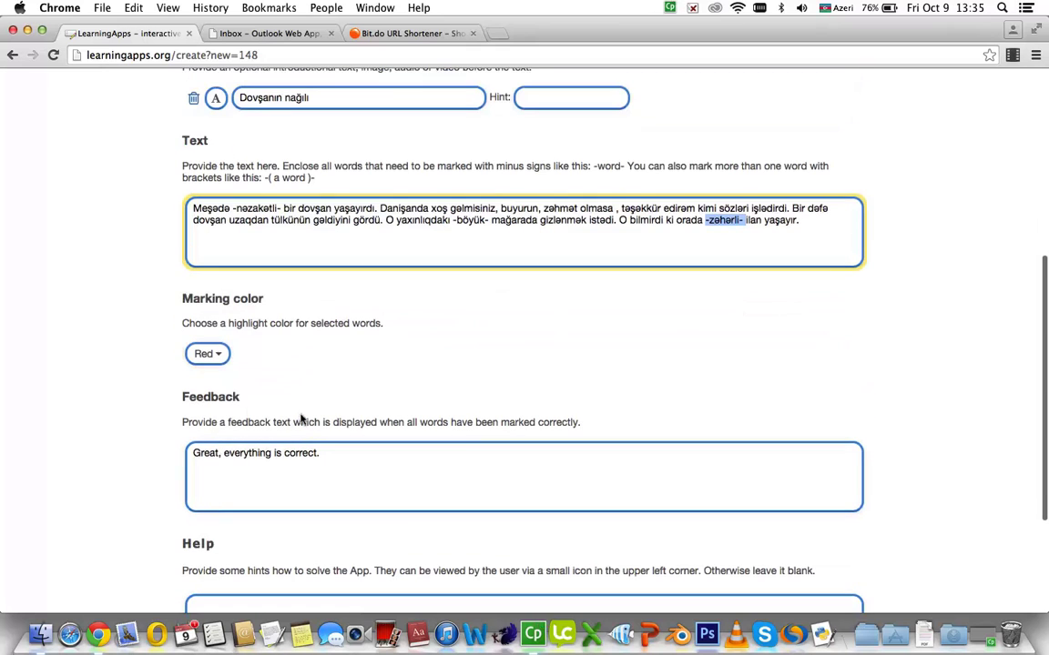
{"action": "left_click", "coordinate": [218, 357]}
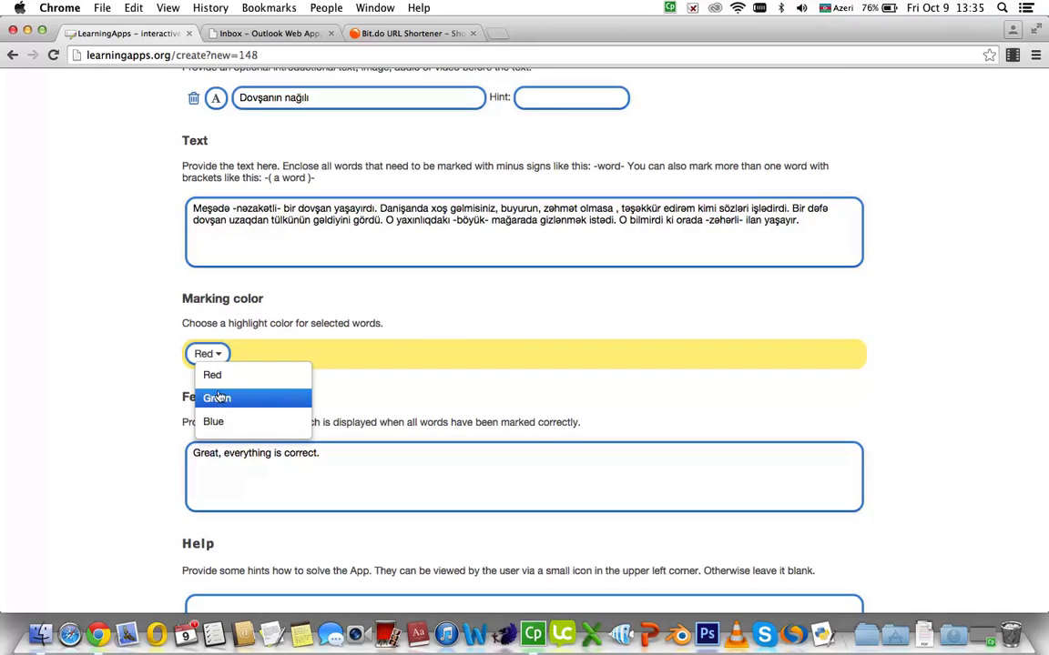
{"action": "left_click", "coordinate": [218, 395]}
{"action": "left_click", "coordinate": [316, 485]}
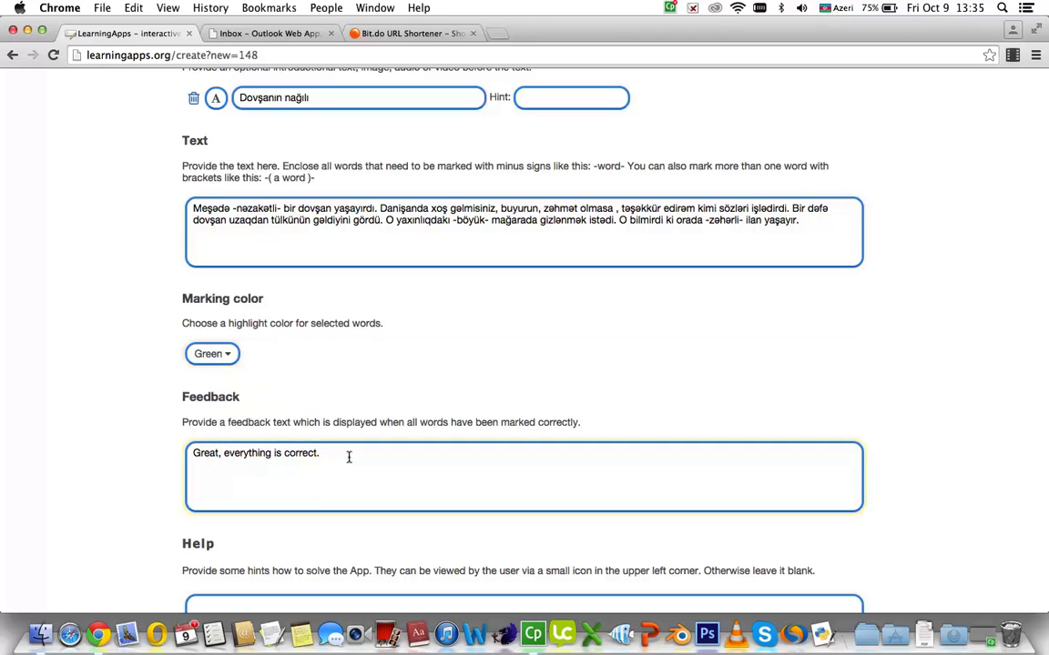
{"action": "left_click_drag", "start_coordinate": [339, 455], "coordinate": [187, 451]}
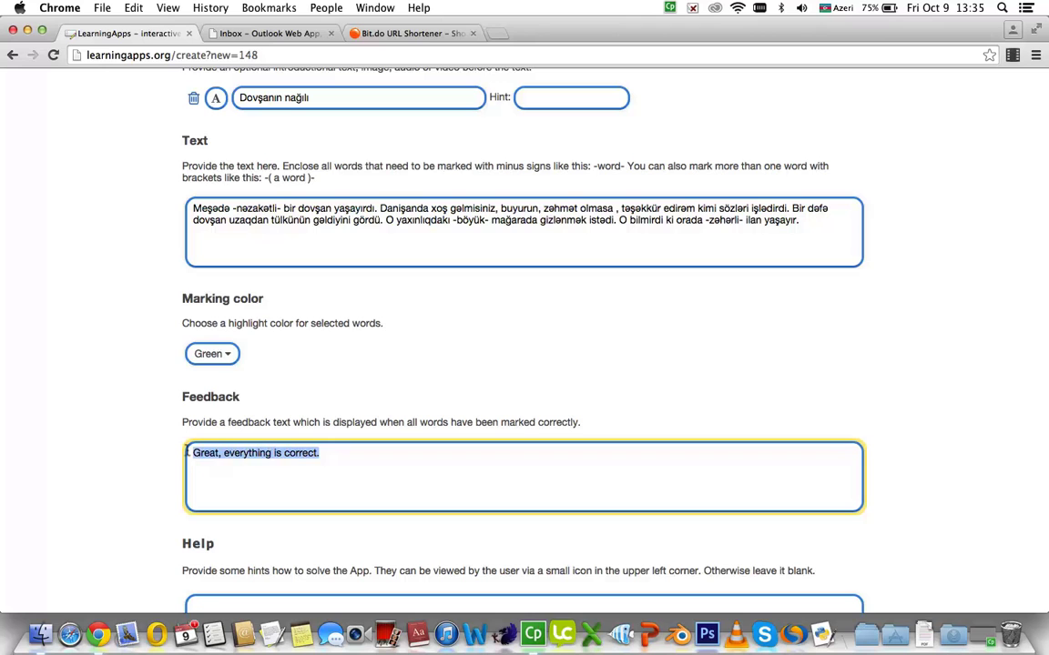
Delete the default feedback and enter 'Əlaaaaa ! Tapşırığı düzgün yerinə yetirdin !' instead
{"action": "key", "text": "BackSpace"}
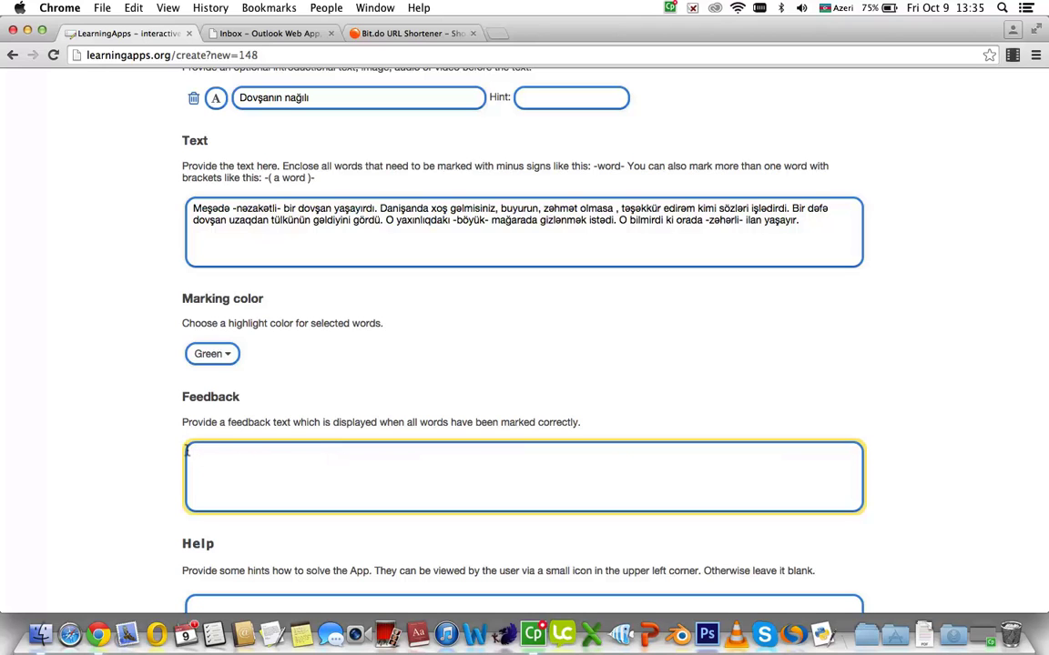
{"action": "type", "text": "əlaaaaa ! Tapşırığı düz"}
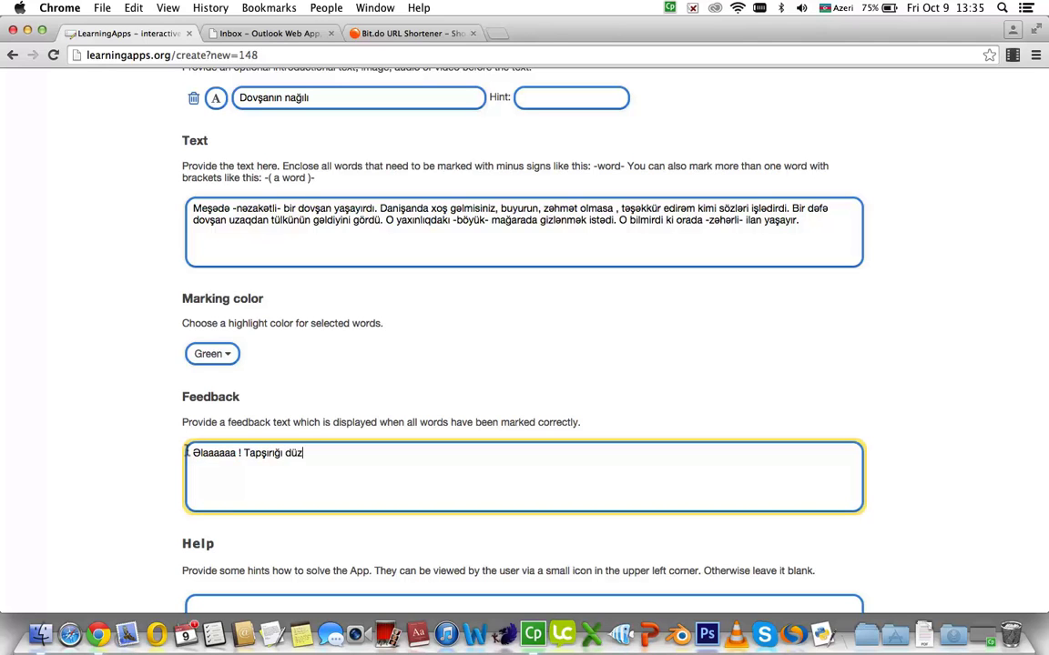
{"action": "type", "text": "gün yerinə yetirdin"}
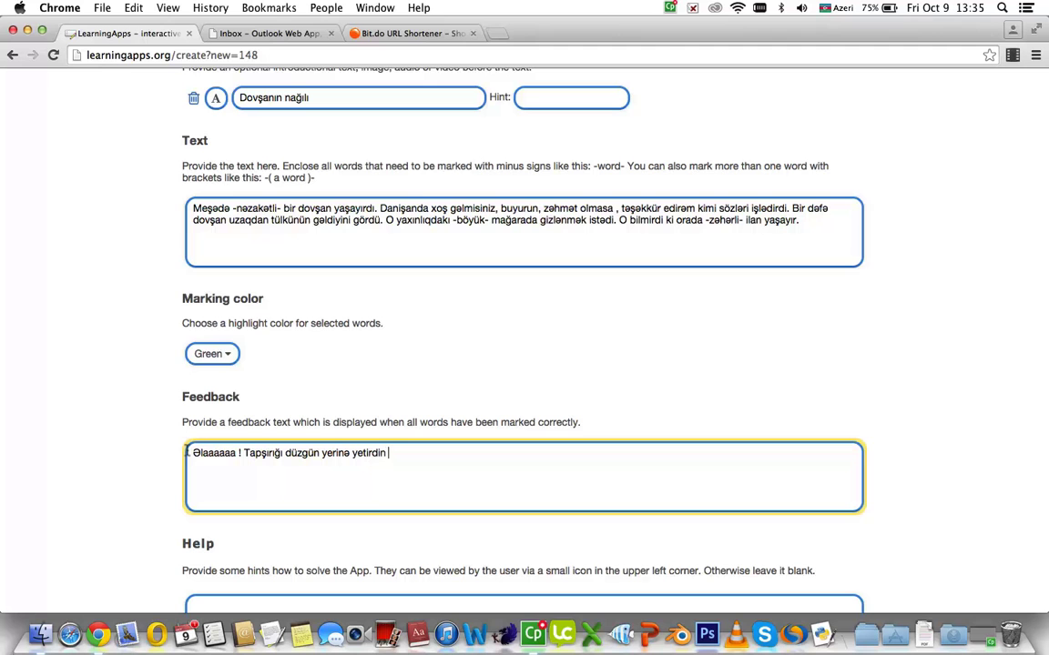
{"action": "type", "text": " !"}
{"action": "scroll", "coordinate": [186, 453], "scroll_direction": "down", "scroll_amount": 5}
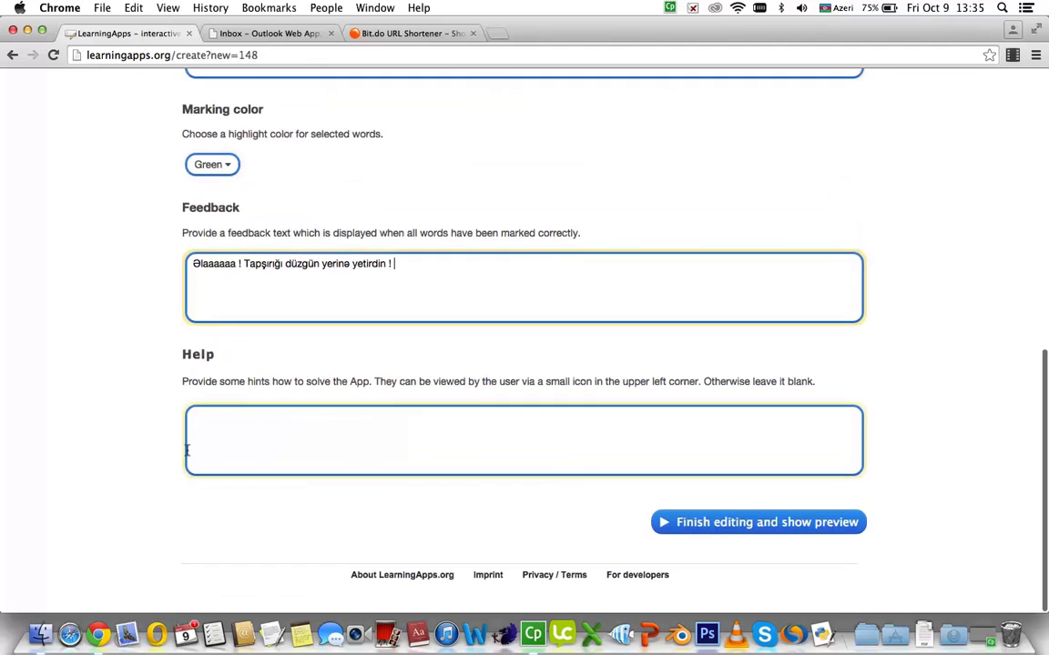
Leave the Help hint blank and generate the preview of 'Dovşanın nağılı'
{"action": "left_click", "coordinate": [269, 439]}
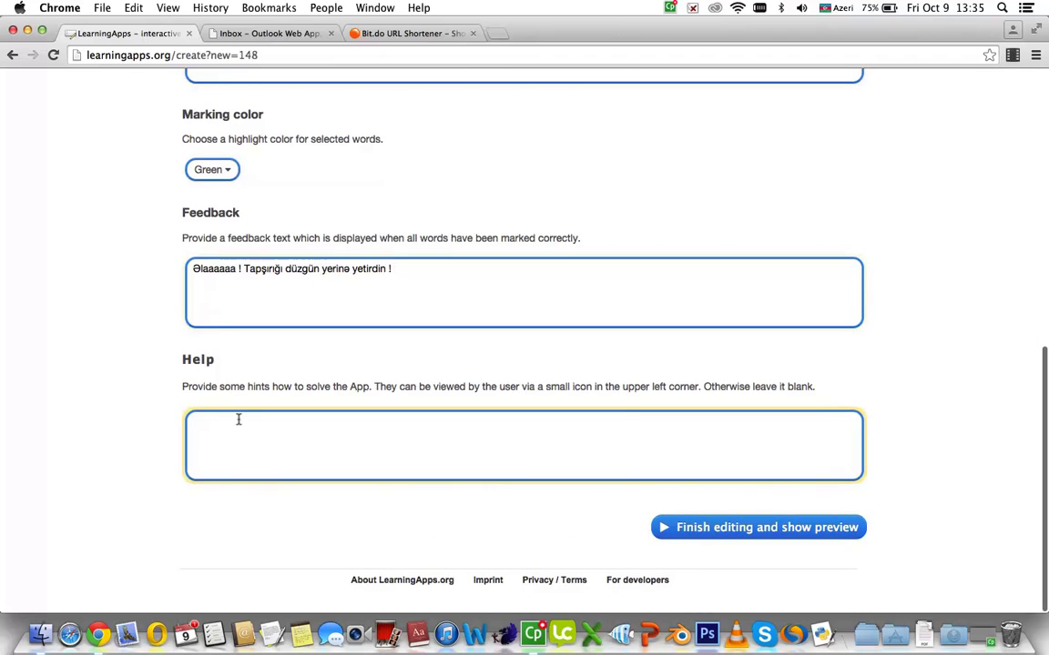
{"action": "left_click_drag", "start_coordinate": [178, 363], "coordinate": [209, 364]}
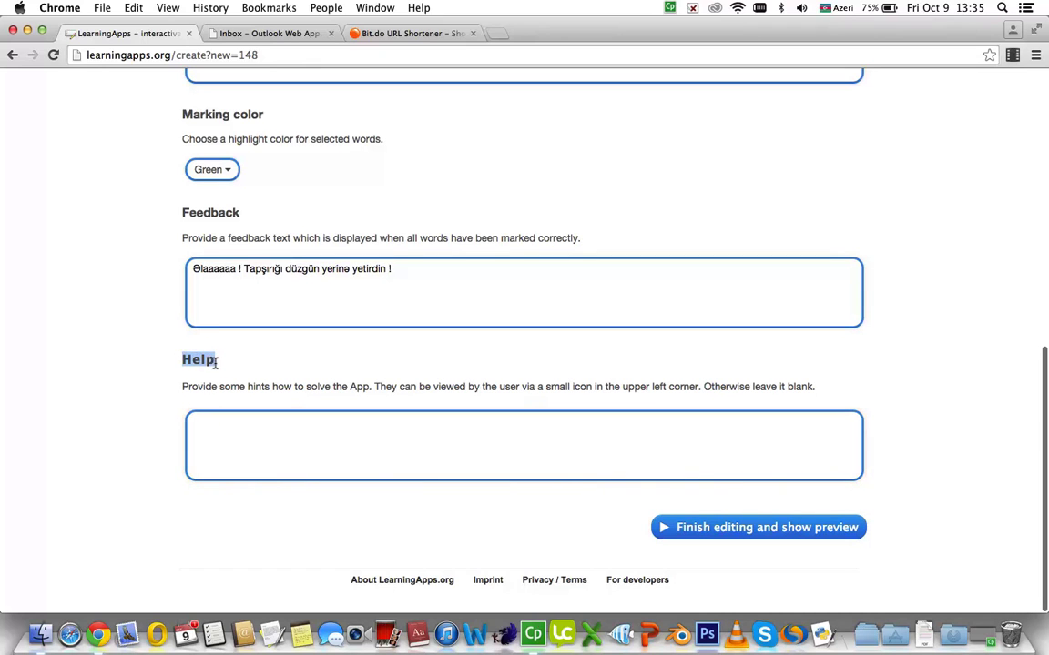
{"action": "left_click", "coordinate": [256, 433]}
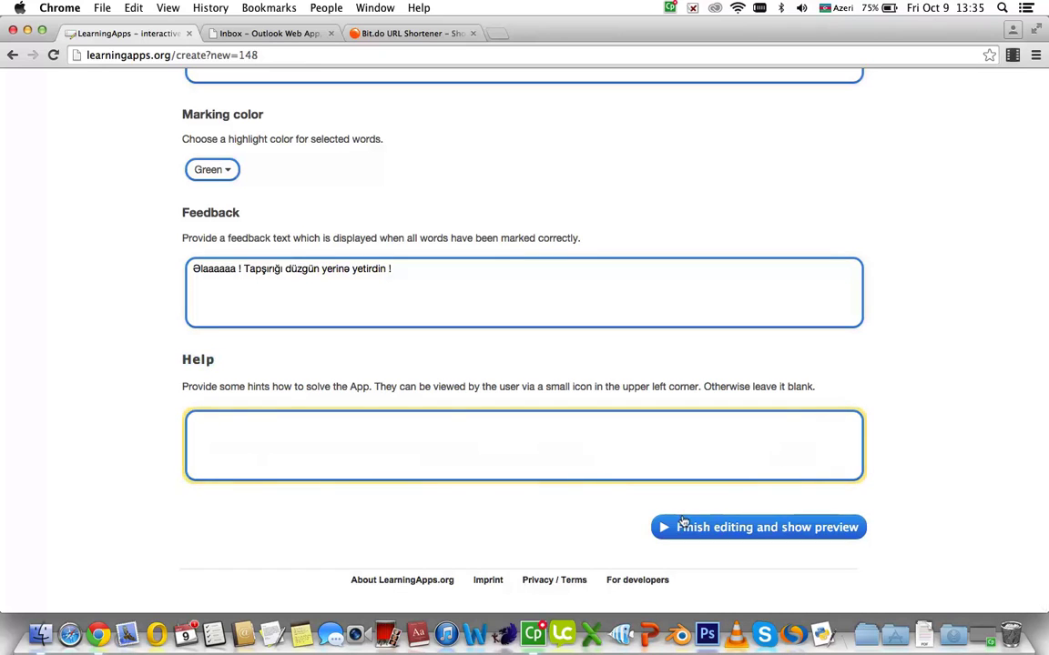
{"action": "left_click", "coordinate": [712, 528]}
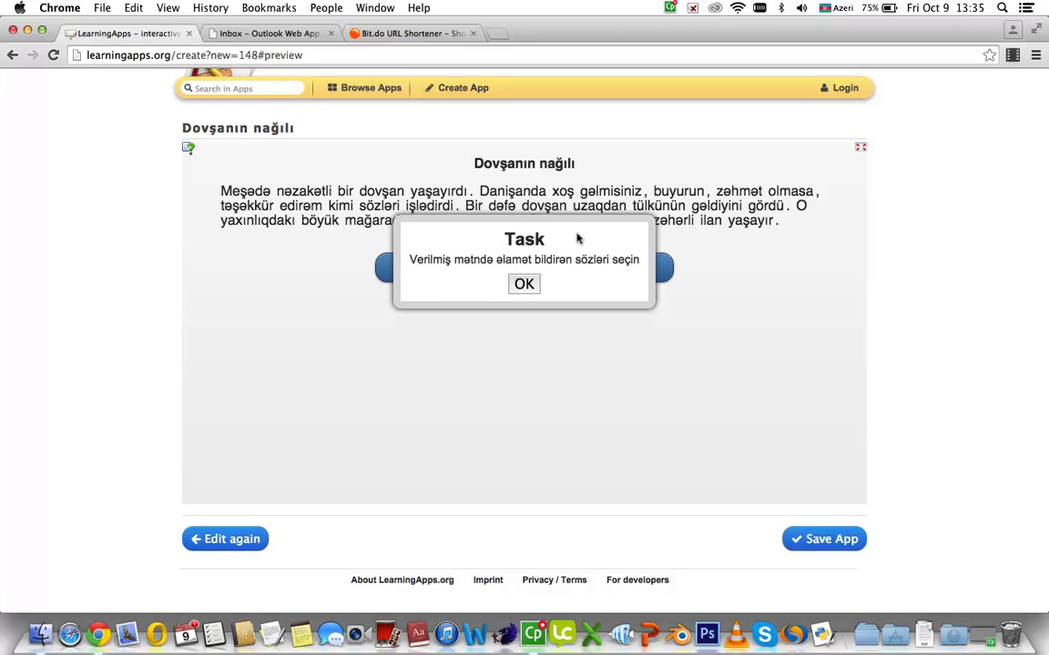
Test the exercise in preview (one marked word reported missing), then choose Save App, prompting a login
{"action": "left_click", "coordinate": [525, 285]}
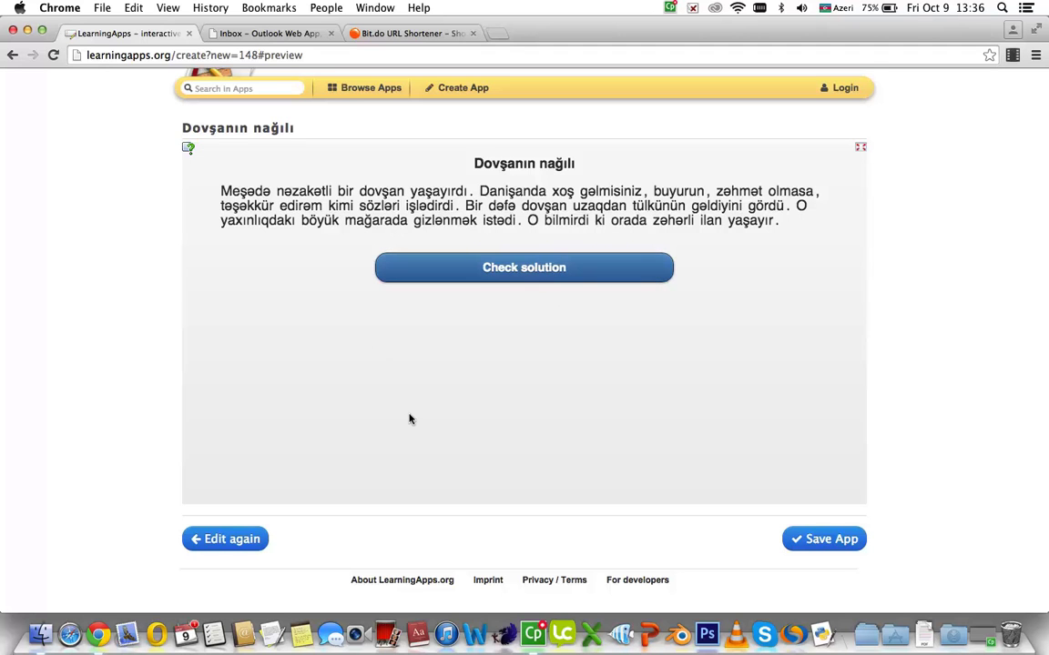
{"action": "scroll", "coordinate": [410, 418], "scroll_direction": "down", "scroll_amount": 1}
{"action": "scroll", "coordinate": [409, 418], "scroll_direction": "up", "scroll_amount": 2}
{"action": "scroll", "coordinate": [410, 419], "scroll_direction": "up", "scroll_amount": 2}
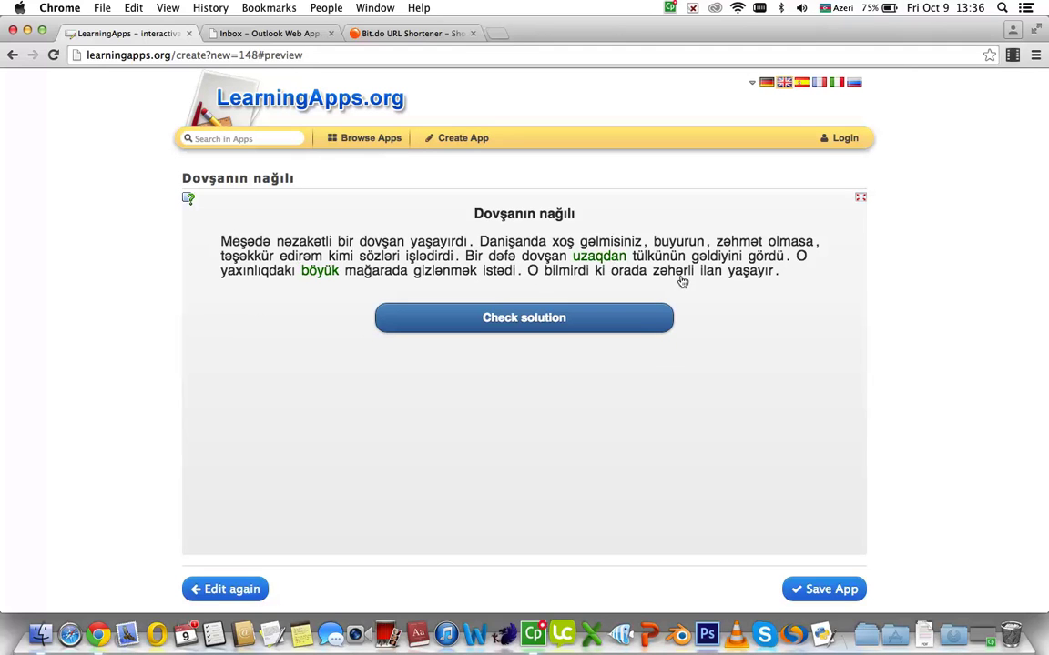
{"action": "left_click", "coordinate": [510, 324]}
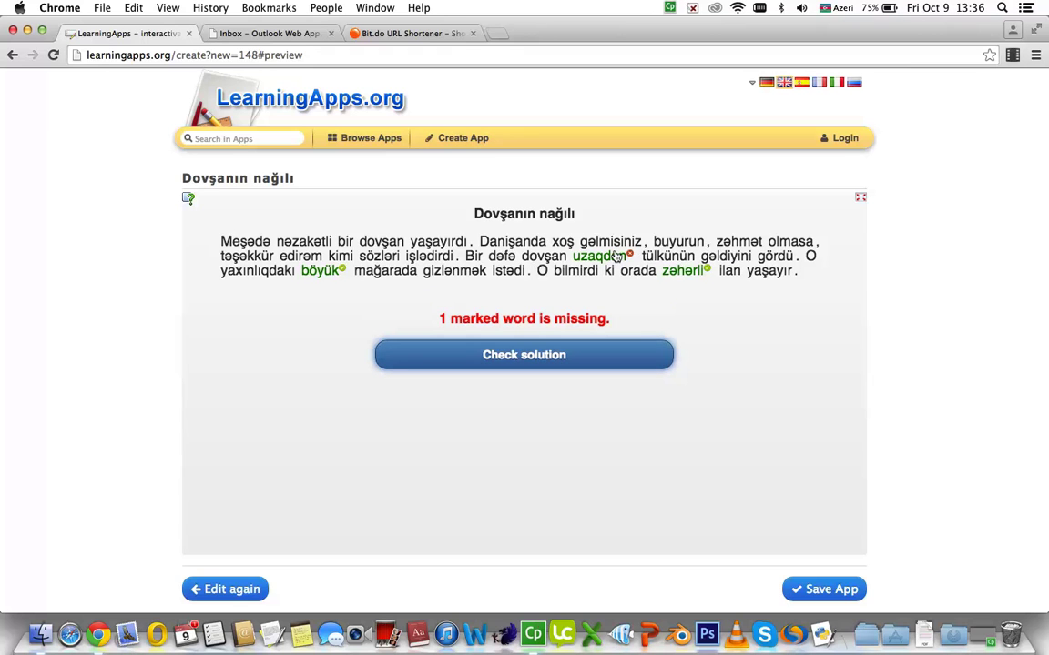
{"action": "scroll", "coordinate": [833, 537], "scroll_direction": "down", "scroll_amount": 2}
{"action": "left_click", "coordinate": [835, 545]}
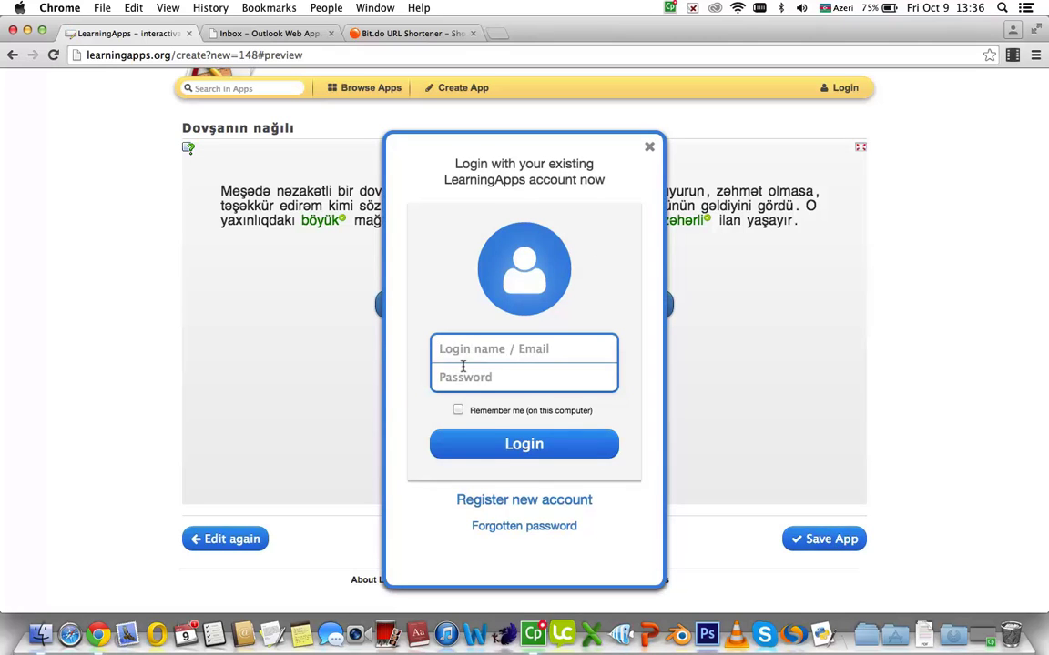
Open the new-account registration form, inspect its e-mail and password fields, then close it
{"action": "left_click", "coordinate": [488, 501]}
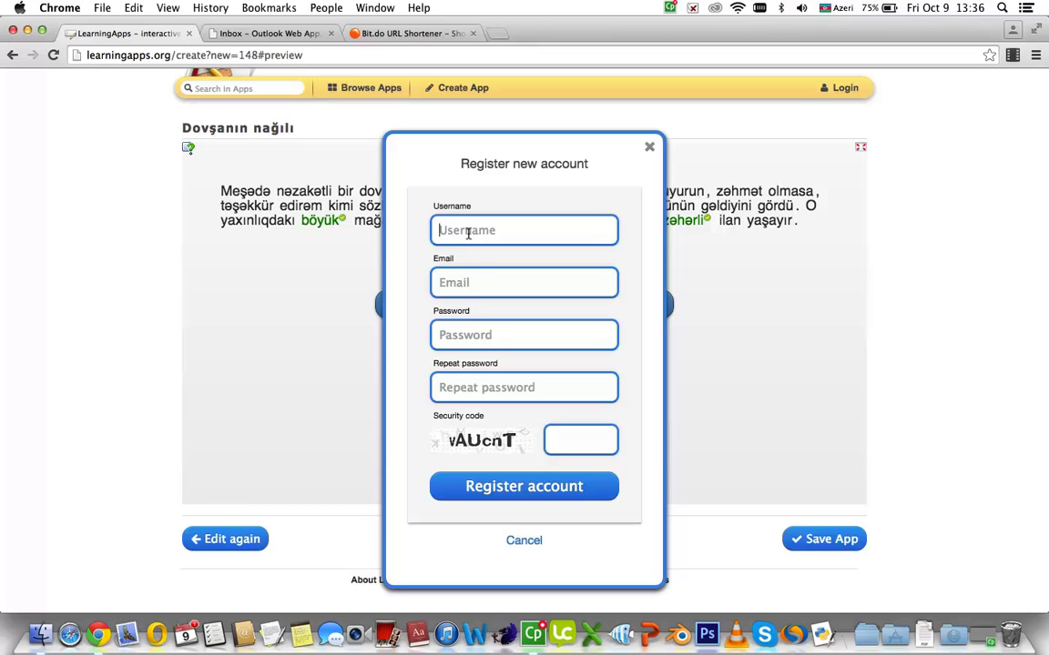
{"action": "left_click", "coordinate": [464, 284]}
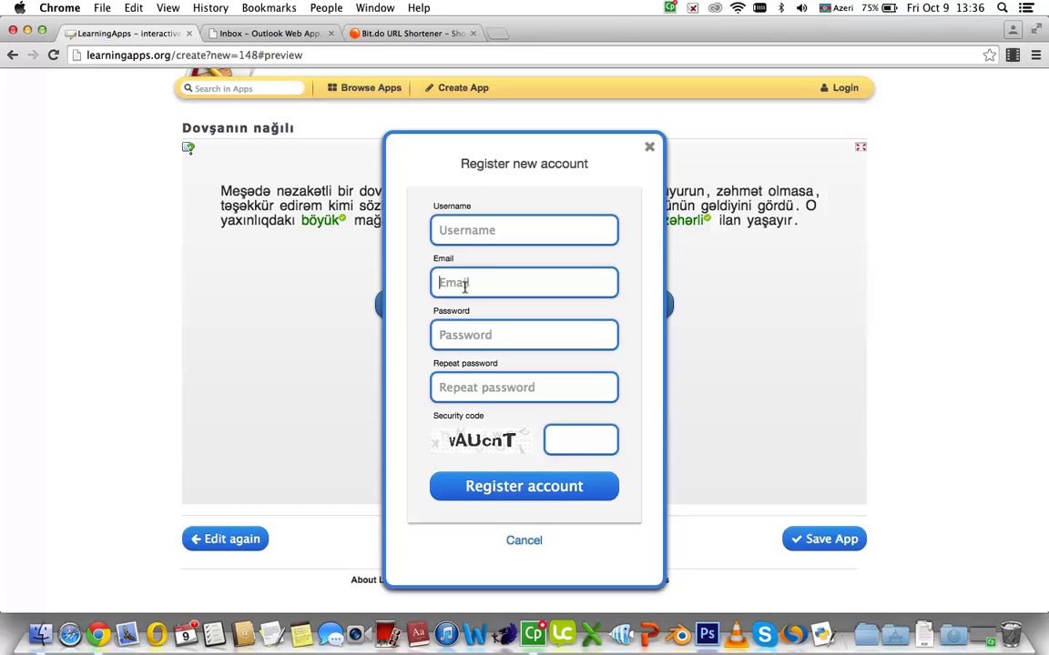
{"action": "key", "text": "super+space"}
{"action": "left_click", "coordinate": [461, 335]}
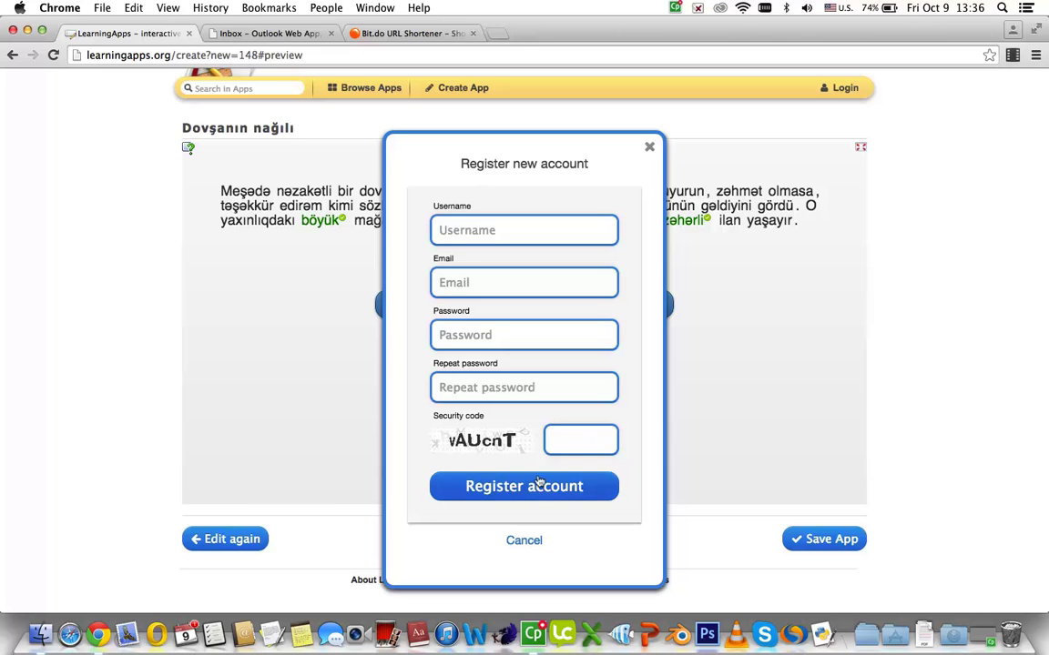
{"action": "left_click", "coordinate": [649, 148]}
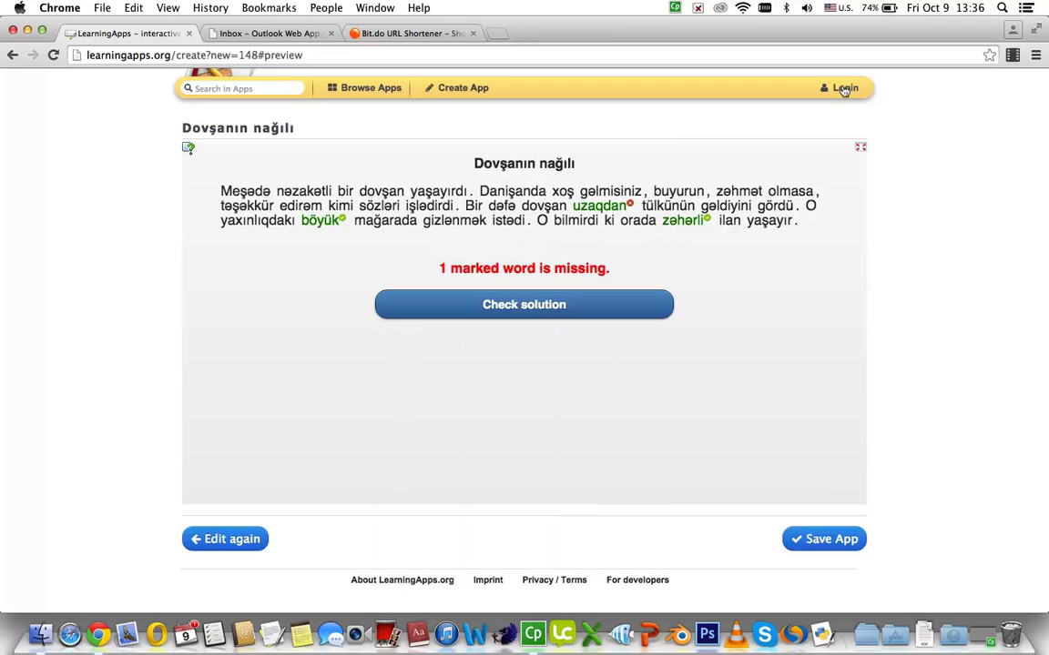
Save the app again, logging in with the account e-mail and password to store 'Dovşanın nağılı'
{"action": "left_click", "coordinate": [807, 544]}
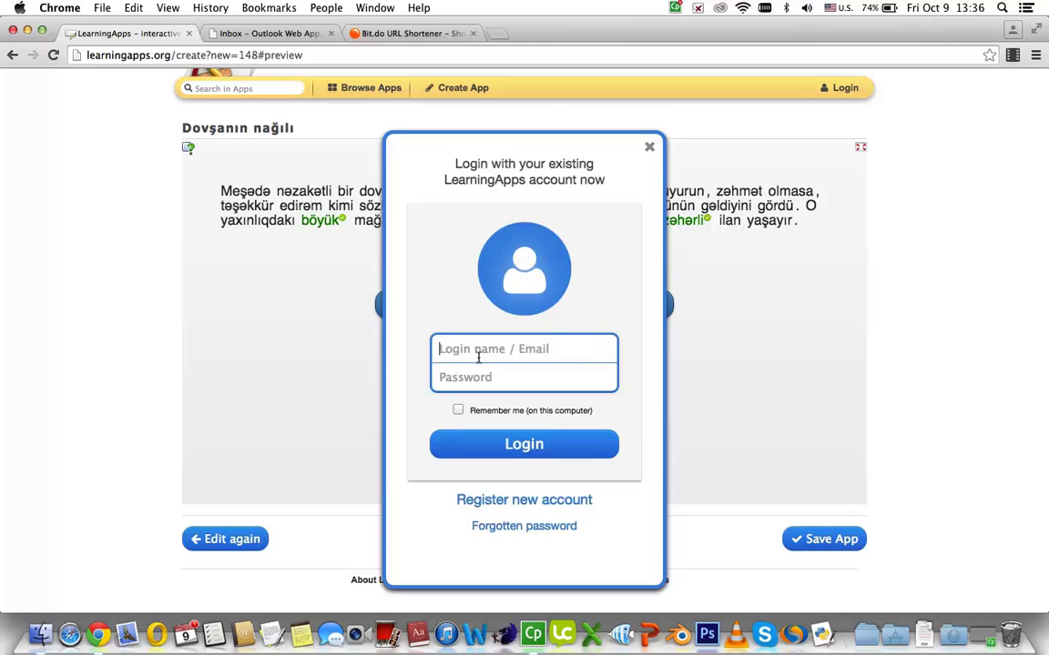
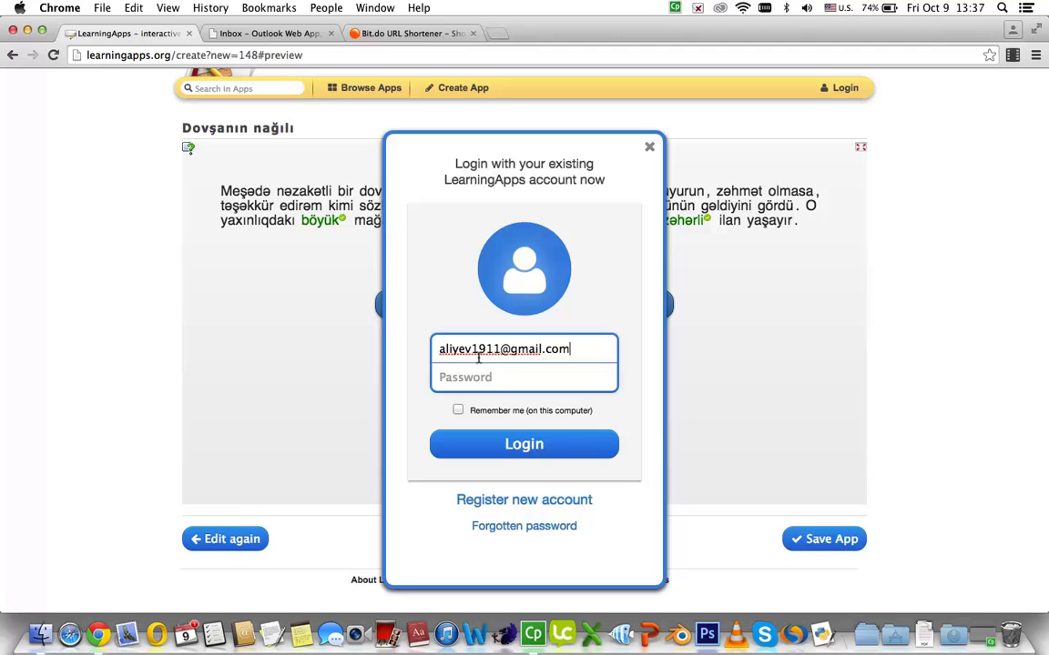
{"action": "left_click", "coordinate": [472, 379]}
{"action": "type", "text": "a"}
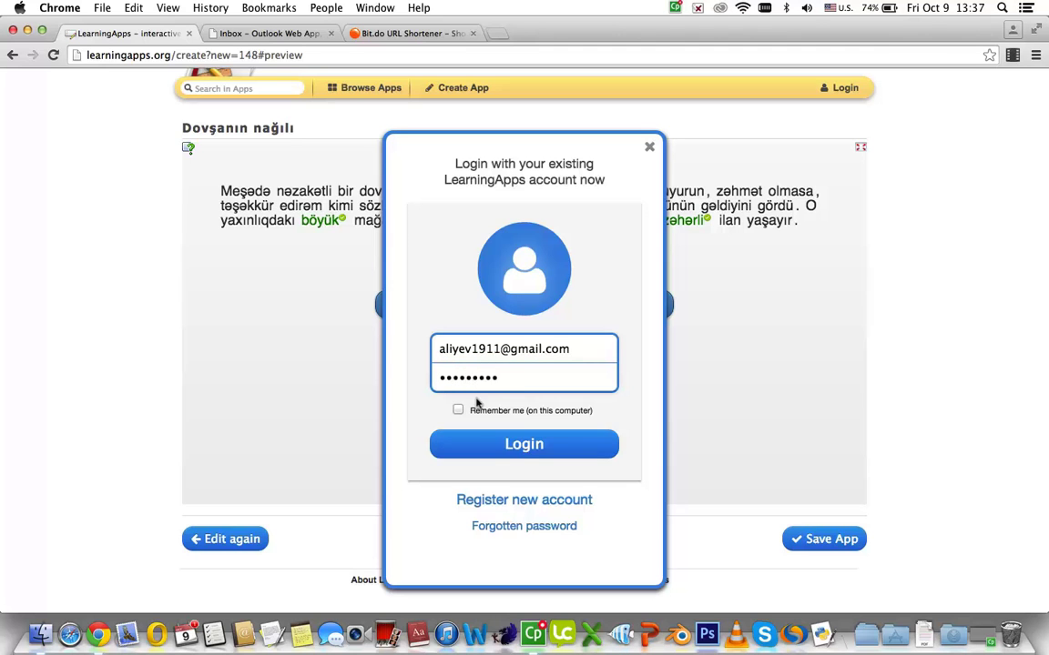
{"action": "left_click", "coordinate": [496, 443]}
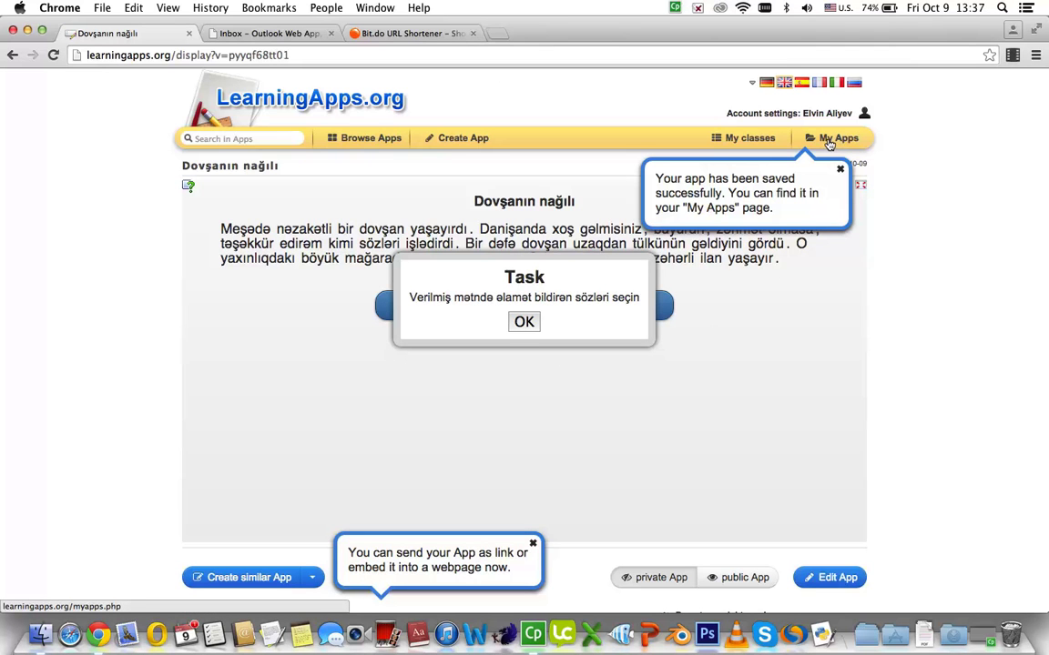
{"action": "scroll", "coordinate": [786, 486], "scroll_direction": "down", "scroll_amount": 4}
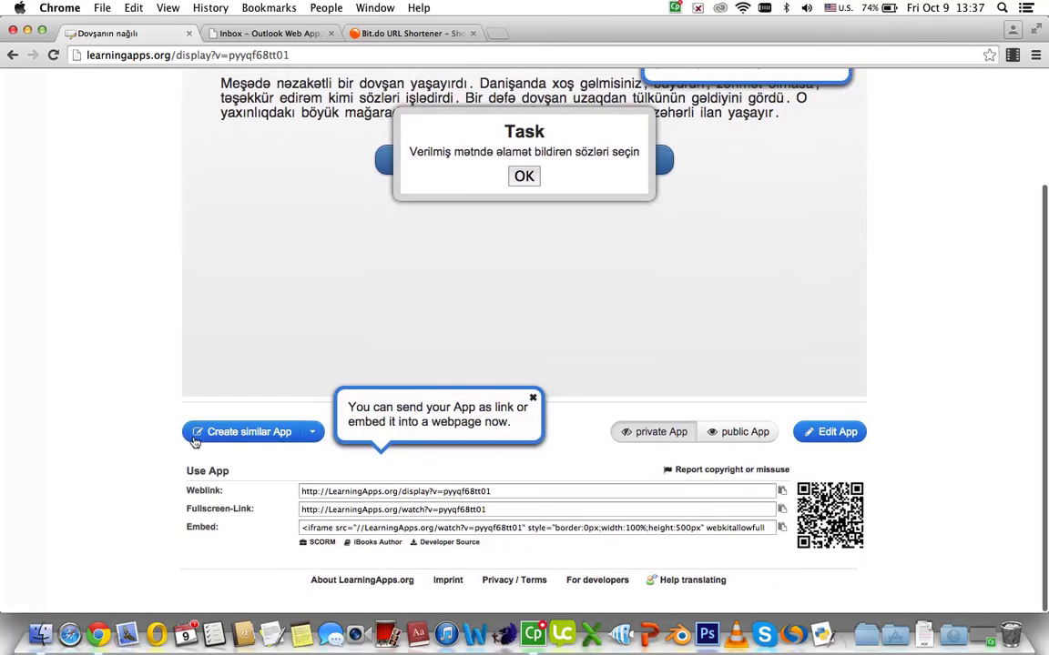
{"action": "left_click", "coordinate": [492, 509]}
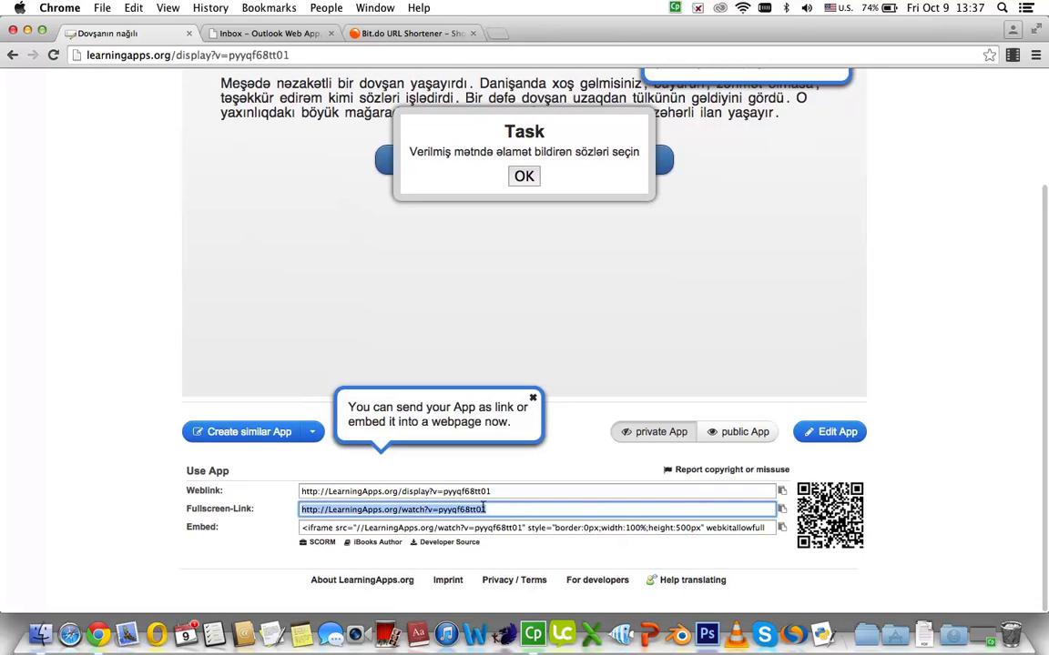
{"action": "key", "text": "super+c"}
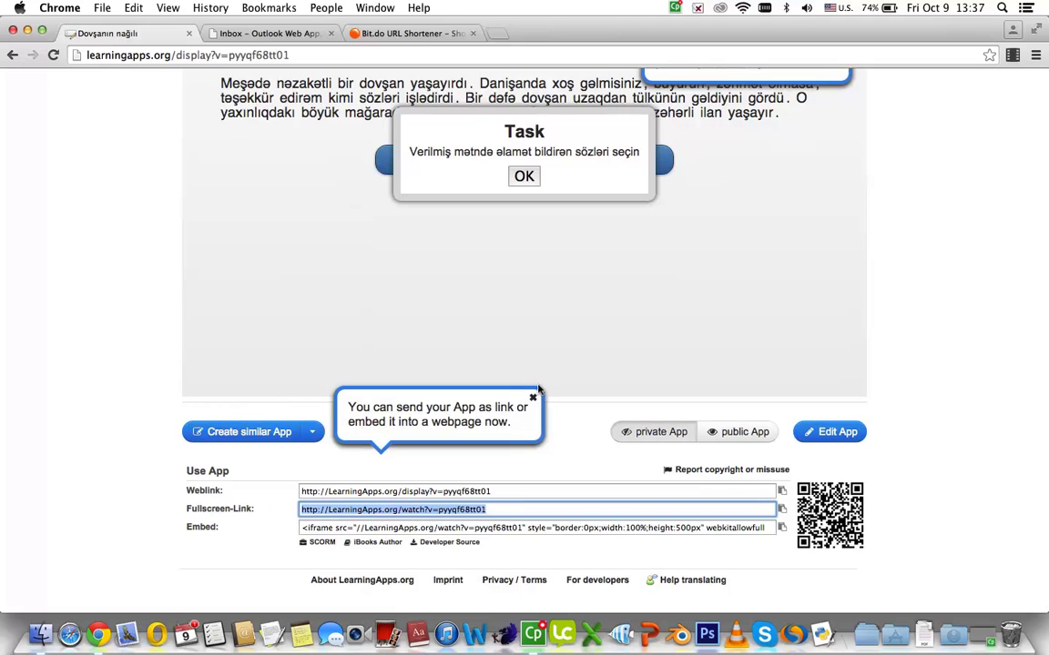
{"action": "left_click", "coordinate": [533, 398]}
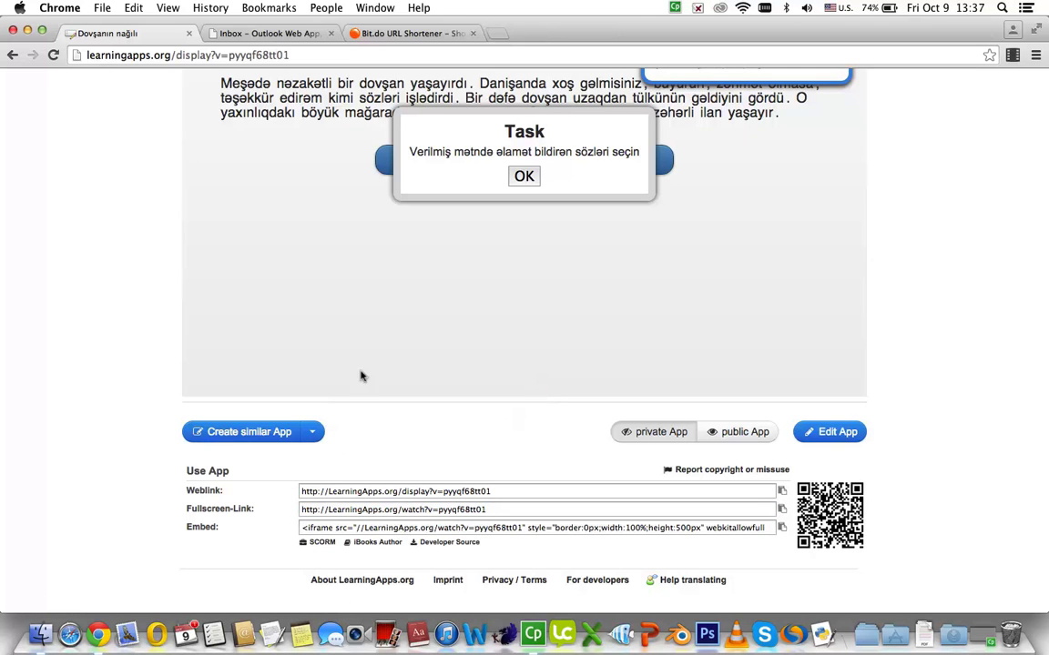
{"action": "left_click", "coordinate": [389, 34]}
Shorten the pasted fullscreen link on bit.do under the custom name elvin4
{"action": "left_click_drag", "start_coordinate": [585, 239], "coordinate": [566, 242]}
{"action": "left_click_drag", "start_coordinate": [492, 238], "coordinate": [345, 242]}
{"action": "key", "text": "super+v"}
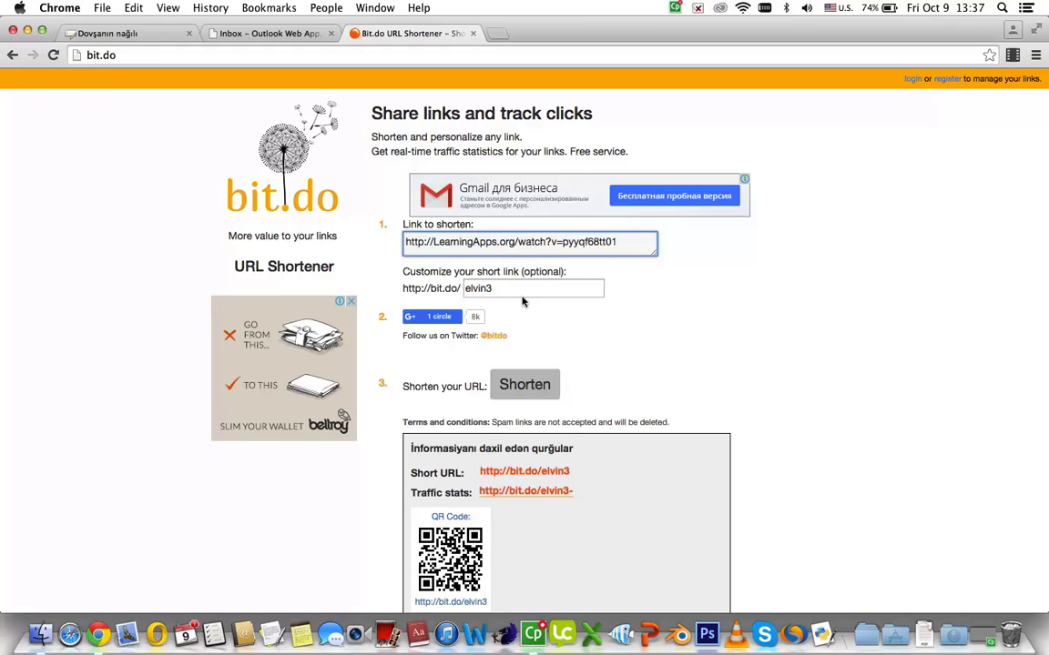
{"action": "left_click", "coordinate": [513, 291]}
{"action": "type", "text": "4"}
{"action": "left_click", "coordinate": [537, 386]}
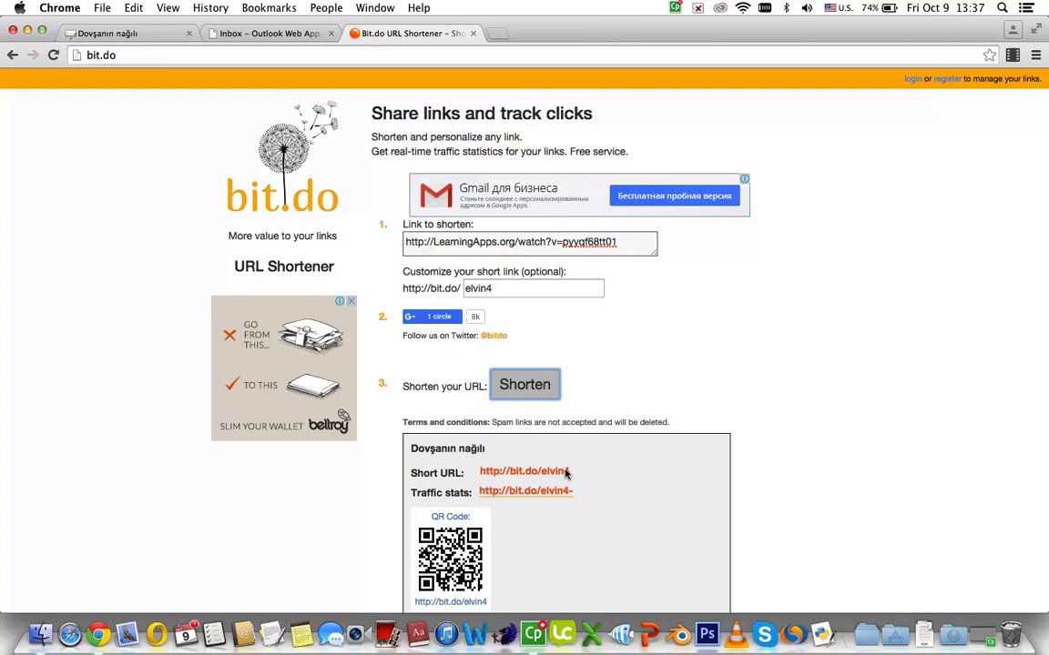
{"action": "scroll", "coordinate": [564, 475], "scroll_direction": "down", "scroll_amount": 3}
{"action": "scroll", "coordinate": [564, 475], "scroll_direction": "up", "scroll_amount": 3}
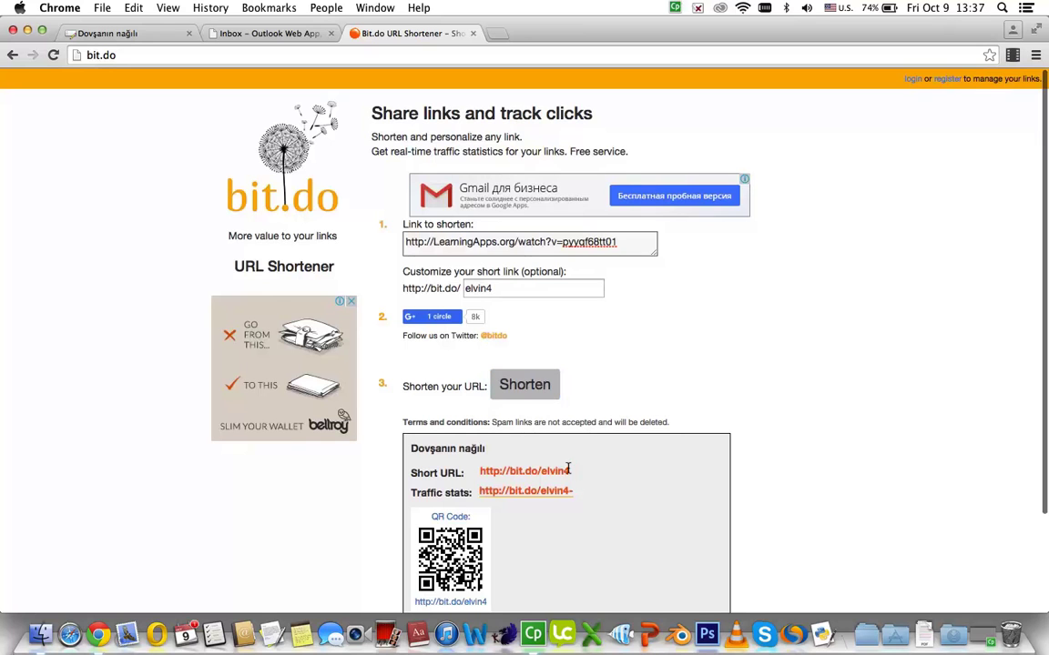
{"action": "left_click_drag", "start_coordinate": [575, 471], "coordinate": [475, 472]}
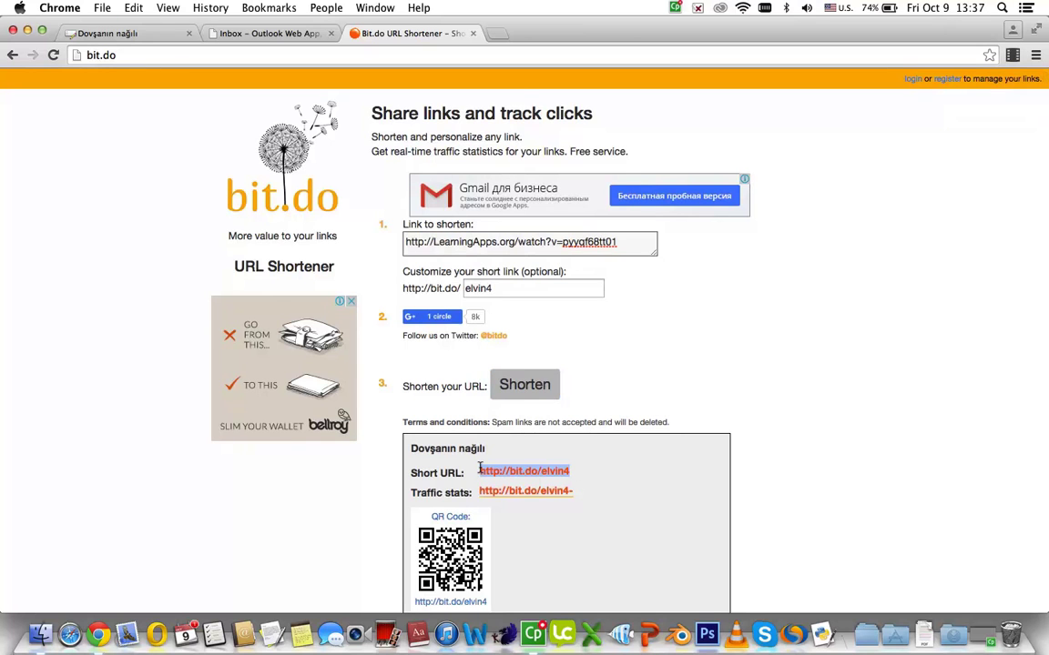
{"action": "left_click", "coordinate": [492, 33]}
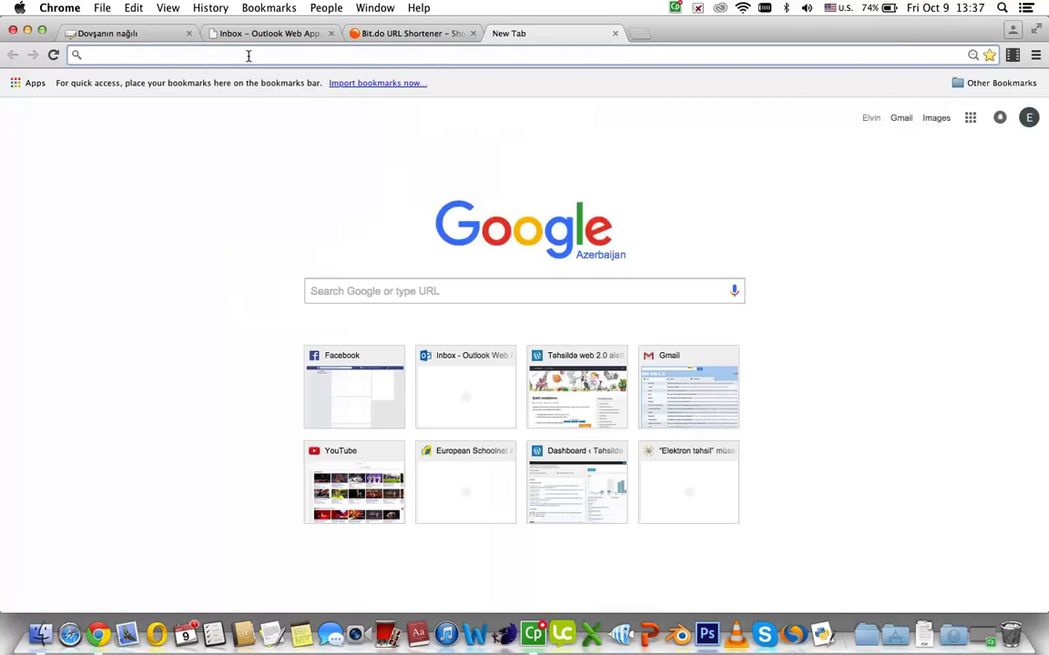
{"action": "key", "text": "cmd+v"}
{"action": "key", "text": "Return"}
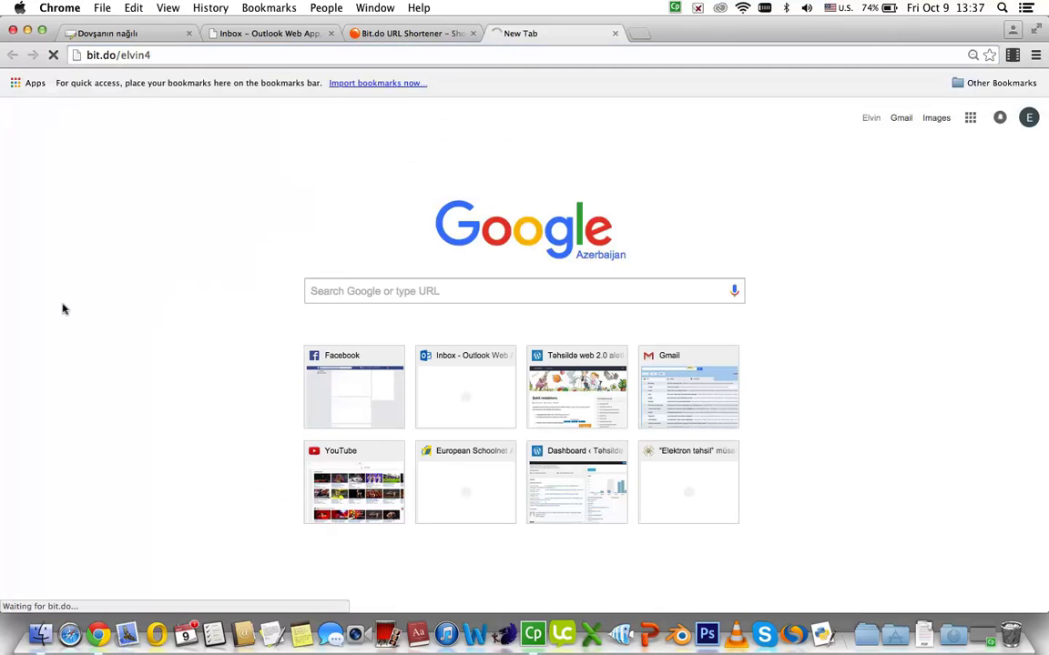